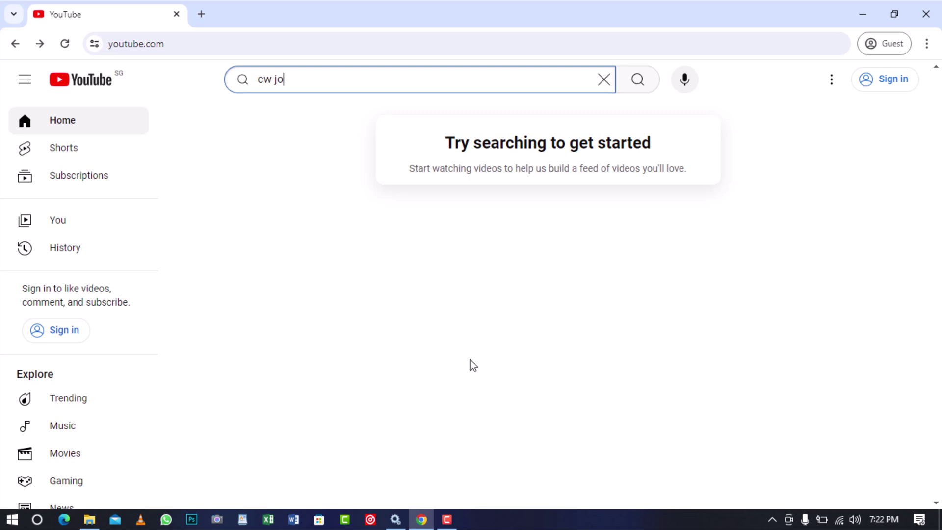
{"action": "type", "text": "e"}
Step: Submit the YouTube search for the CW Joe channel
{"action": "key", "text": "Return"}
{"action": "scroll", "coordinate": [248, 390], "scroll_direction": "down", "scroll_amount": 3}
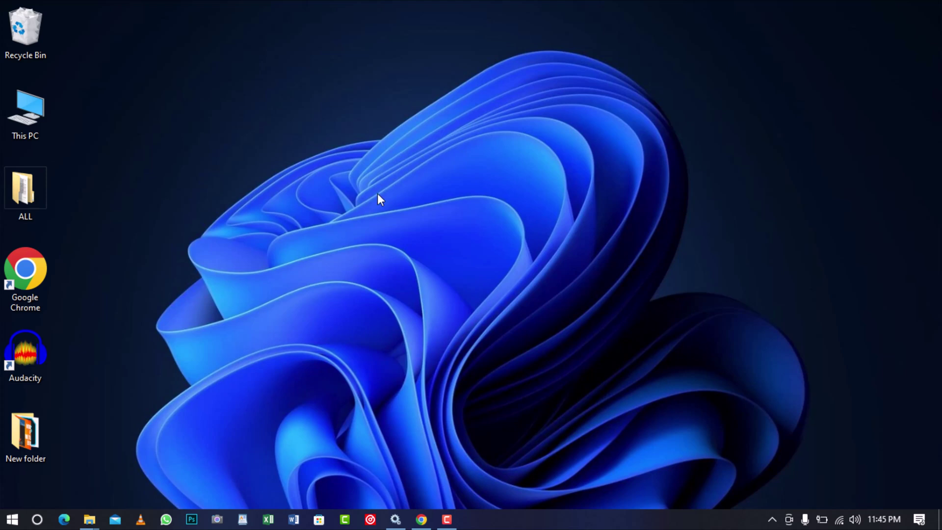
Step: Launch Chrome in Guest mode, search 'fastssh', and open FastSSH's SSH WS server list
{"action": "left_click", "coordinate": [421, 518]}
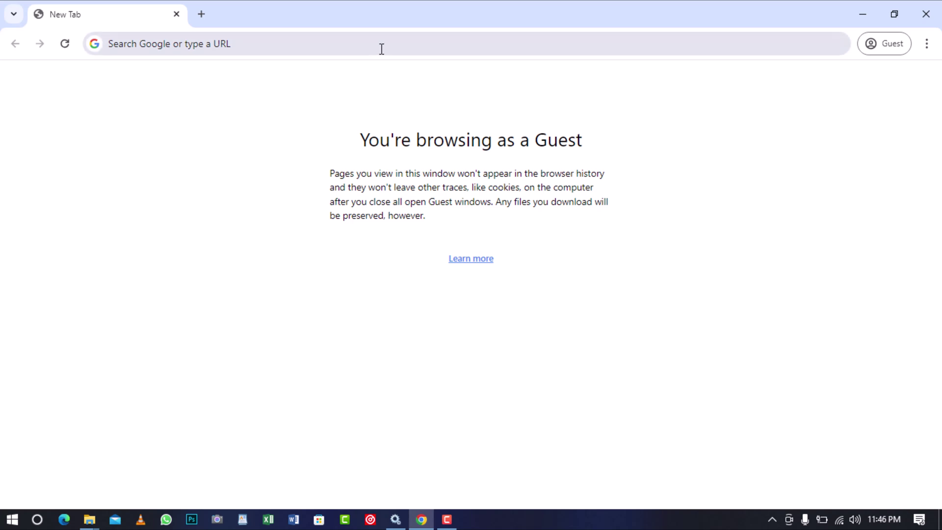
{"action": "left_click", "coordinate": [382, 46]}
{"action": "type", "text": "fastss"}
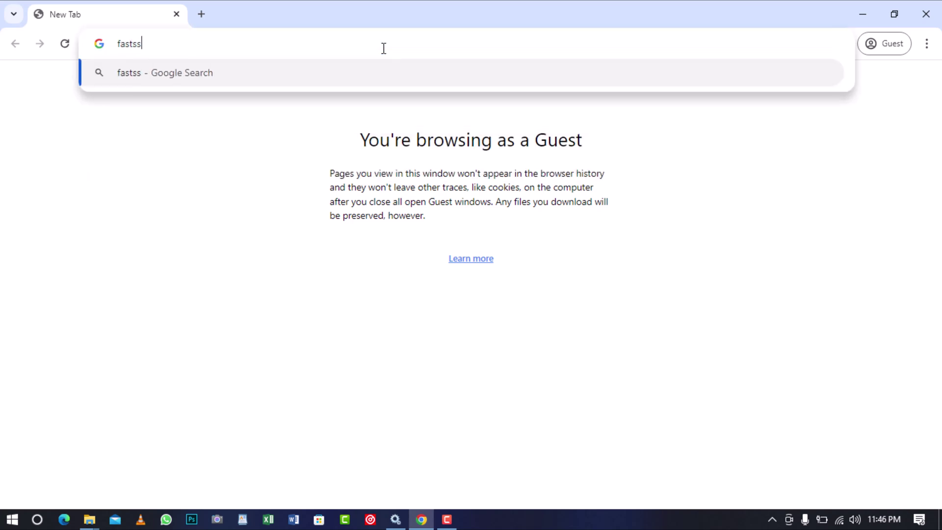
{"action": "type", "text": "h"}
{"action": "key", "text": "Return"}
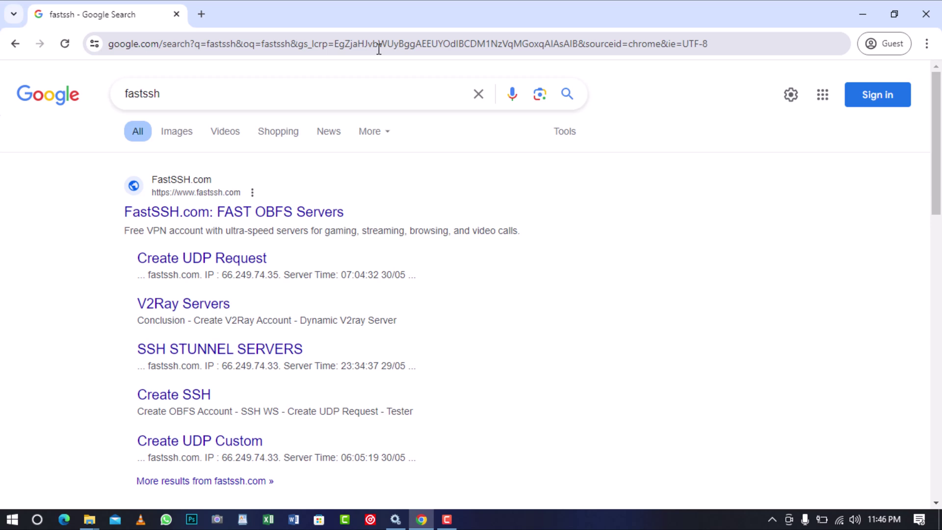
{"action": "left_click", "coordinate": [264, 212]}
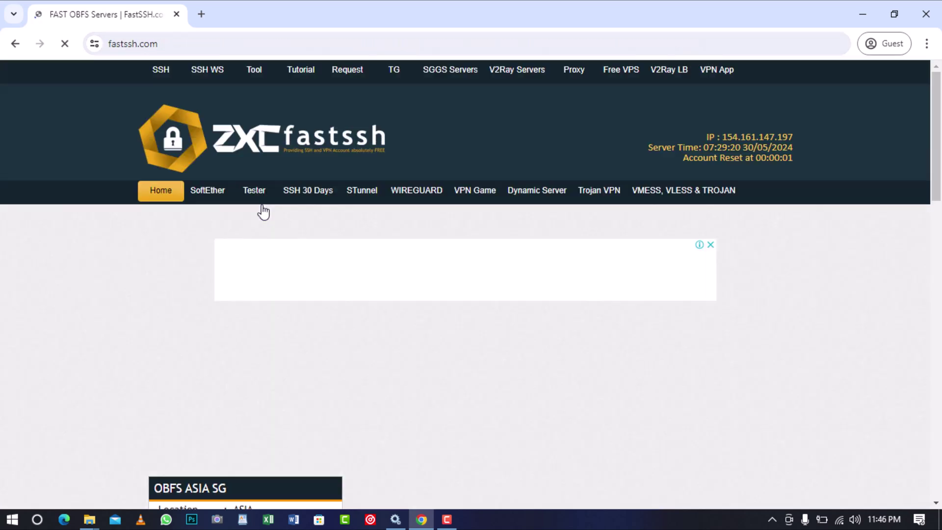
{"action": "left_click", "coordinate": [207, 73]}
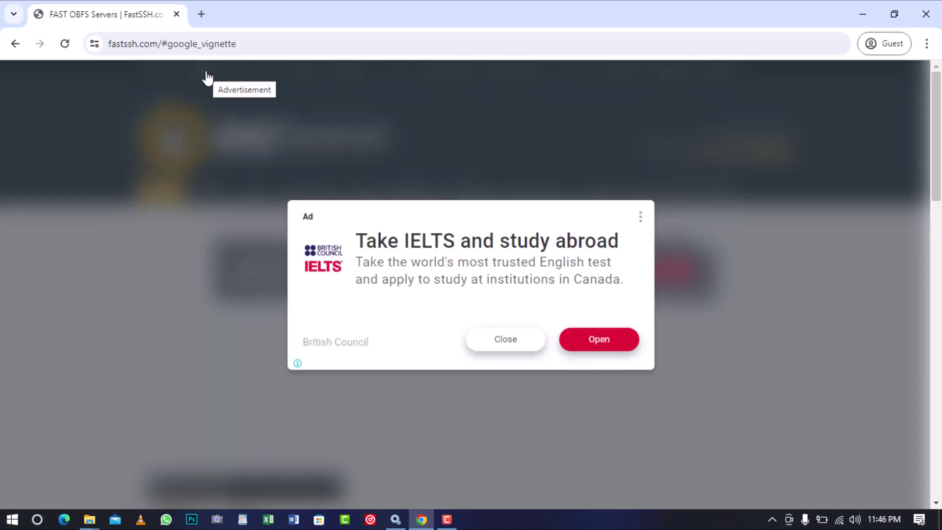
{"action": "left_click", "coordinate": [479, 341]}
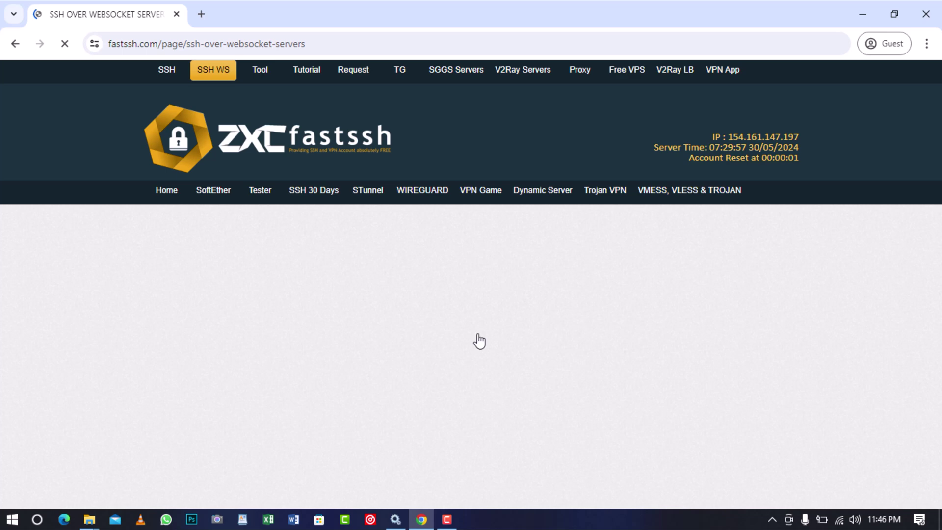
{"action": "scroll", "coordinate": [478, 334], "scroll_direction": "down", "scroll_amount": 5}
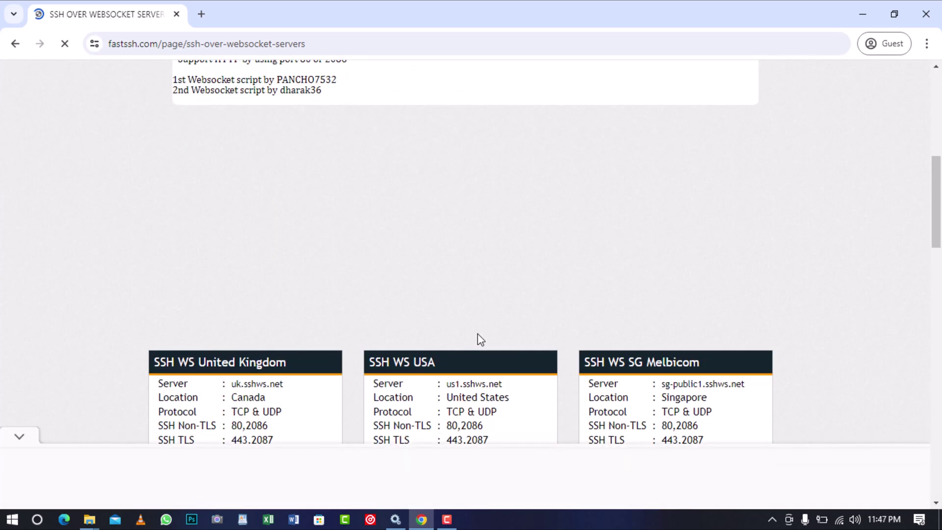
{"action": "scroll", "coordinate": [478, 333], "scroll_direction": "down", "scroll_amount": 3}
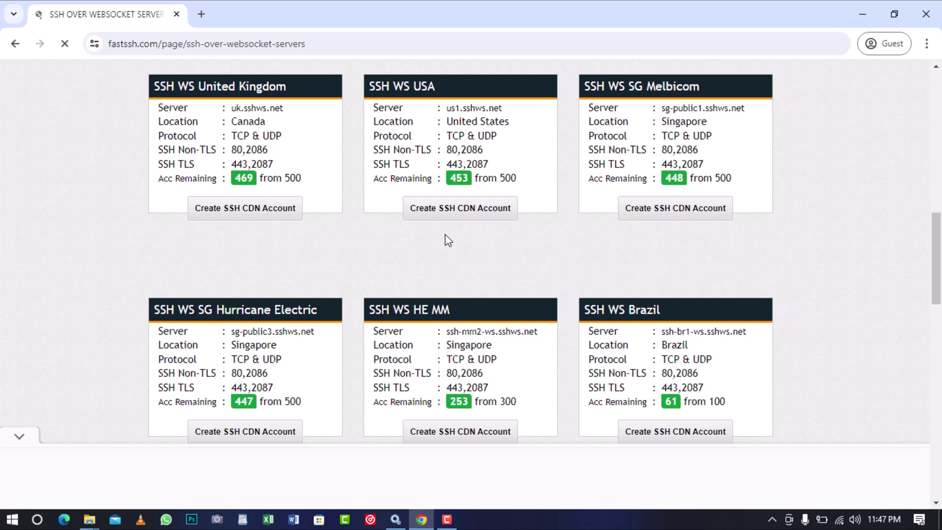
{"action": "left_click", "coordinate": [256, 210]}
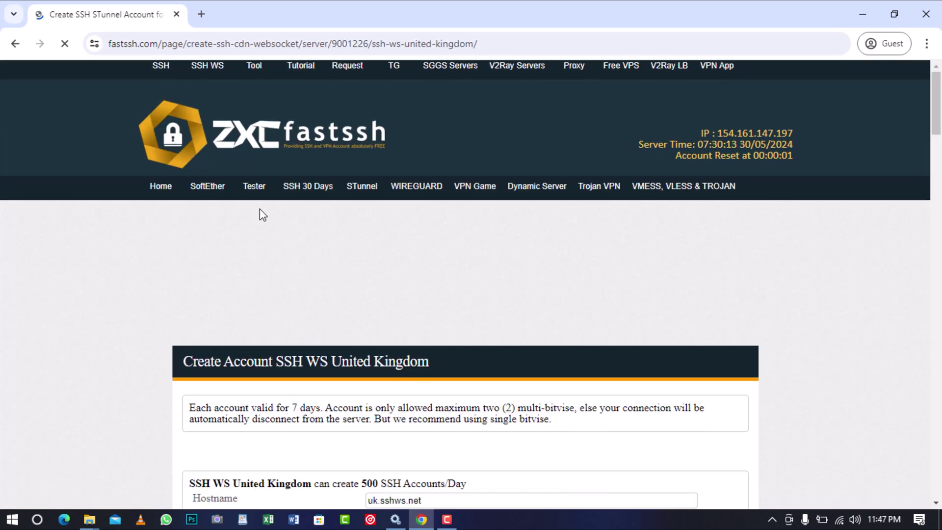
{"action": "scroll", "coordinate": [260, 210], "scroll_direction": "down", "scroll_amount": 4}
{"action": "scroll", "coordinate": [263, 217], "scroll_direction": "down", "scroll_amount": 4}
{"action": "scroll", "coordinate": [267, 218], "scroll_direction": "down", "scroll_amount": 5}
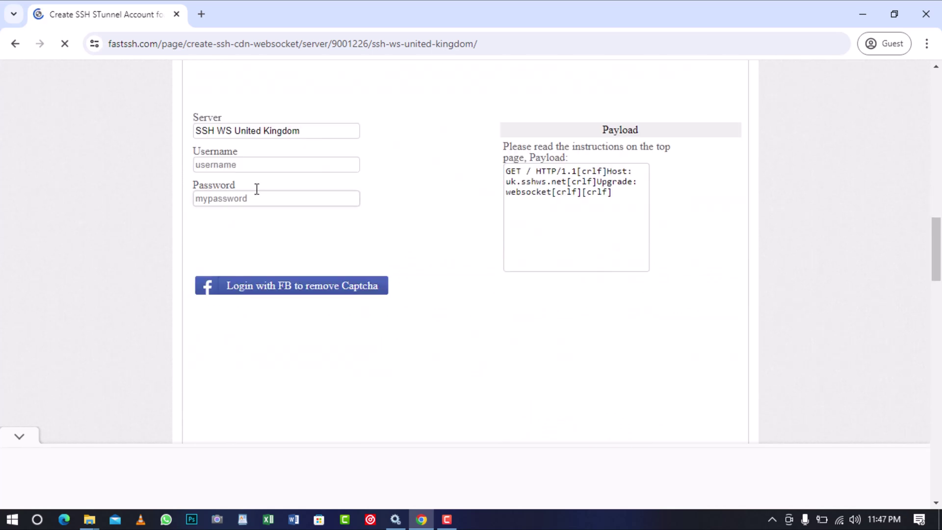
{"action": "left_click", "coordinate": [247, 166]}
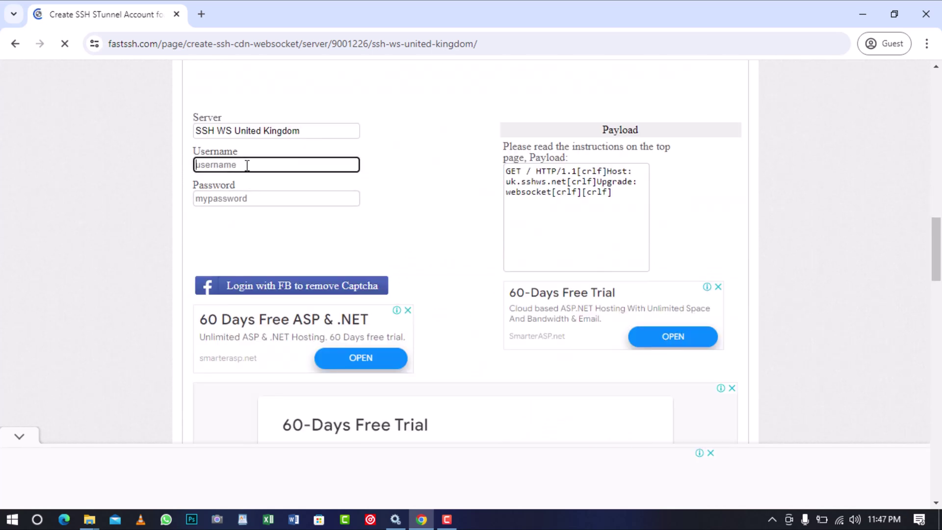
{"action": "left_click", "coordinate": [247, 197]}
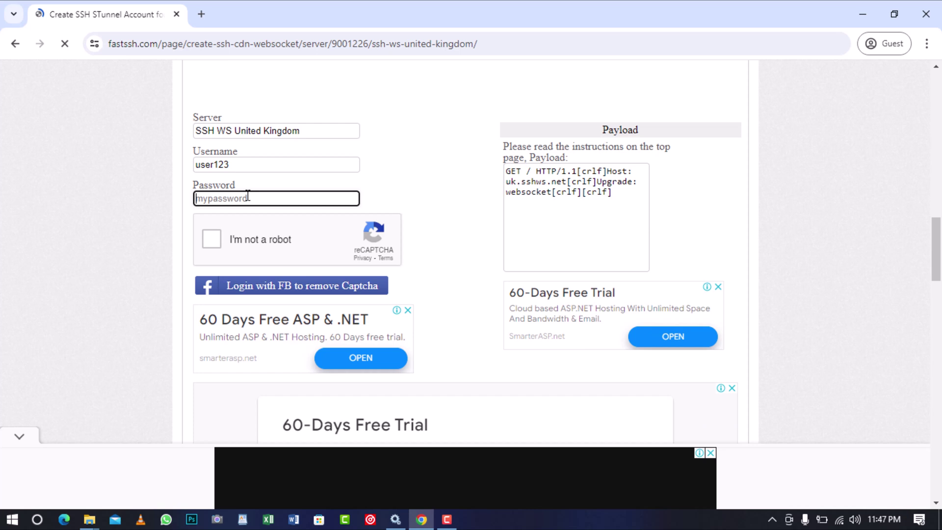
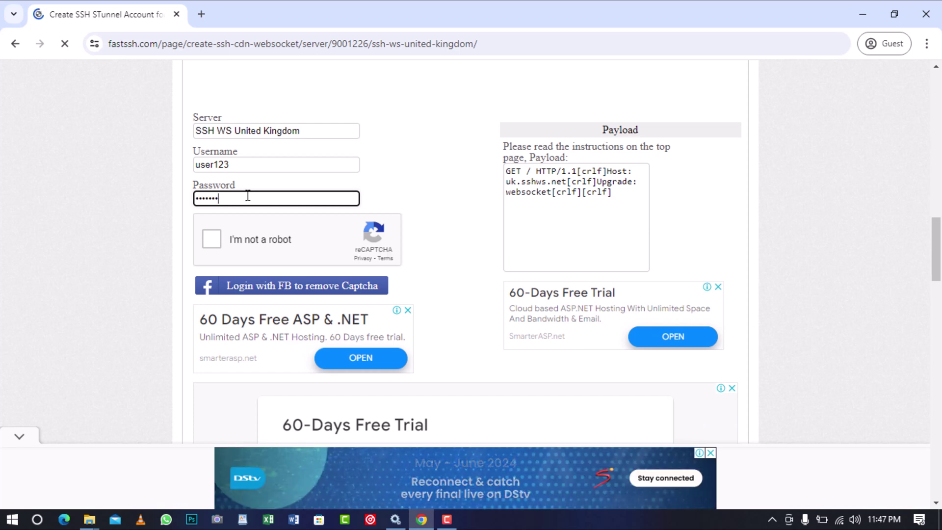
{"action": "left_click", "coordinate": [211, 243]}
{"action": "scroll", "coordinate": [213, 245], "scroll_direction": "down", "scroll_amount": 5}
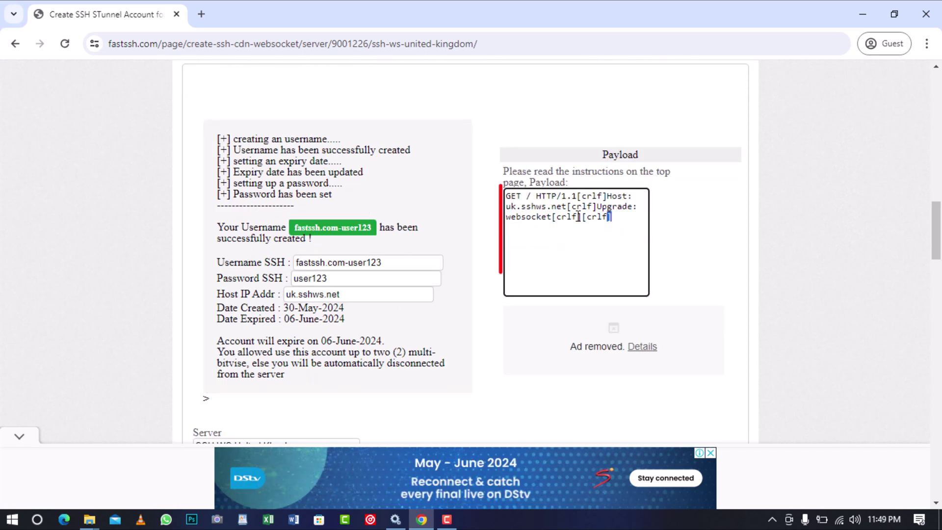
{"action": "left_click", "coordinate": [506, 196]}
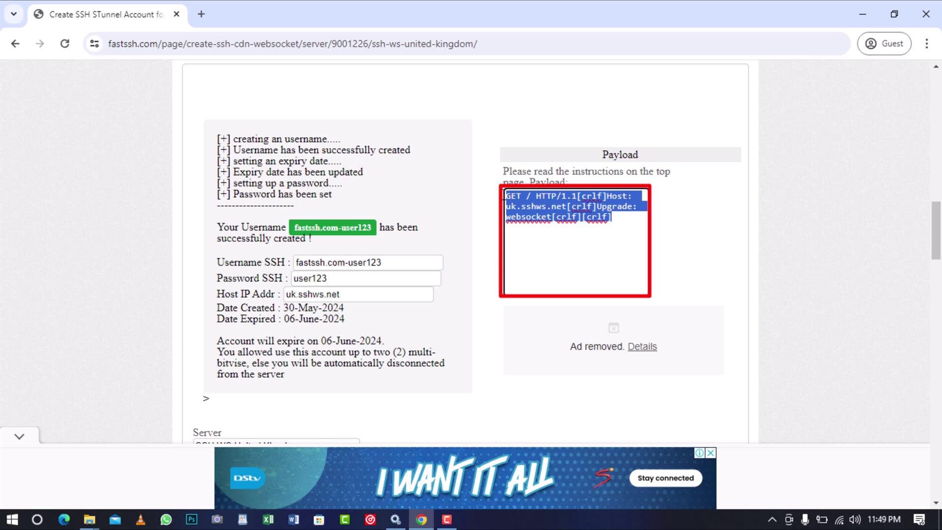
Step: Search 'lionssh' in a new tab and open the LionSSH site
{"action": "left_click", "coordinate": [205, 12]}
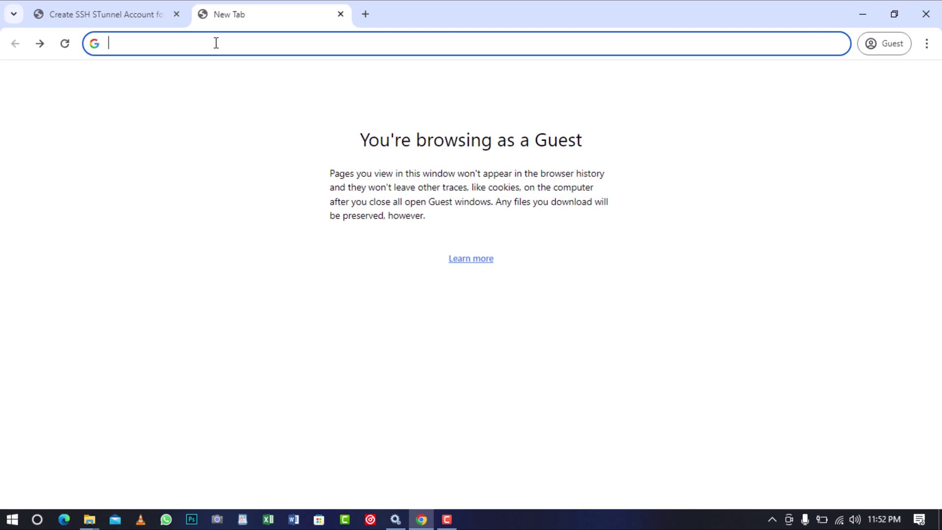
{"action": "type", "text": "lio"}
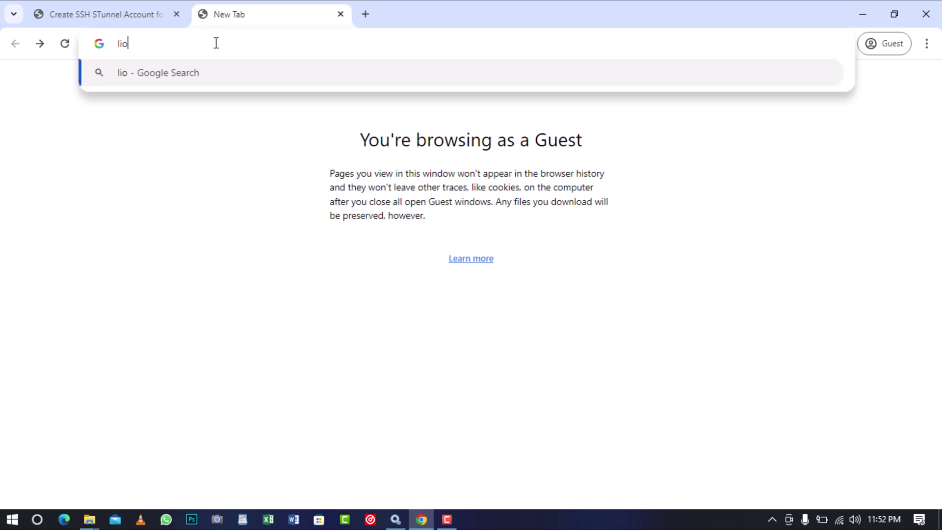
{"action": "type", "text": "nssh"}
{"action": "key", "text": "Return"}
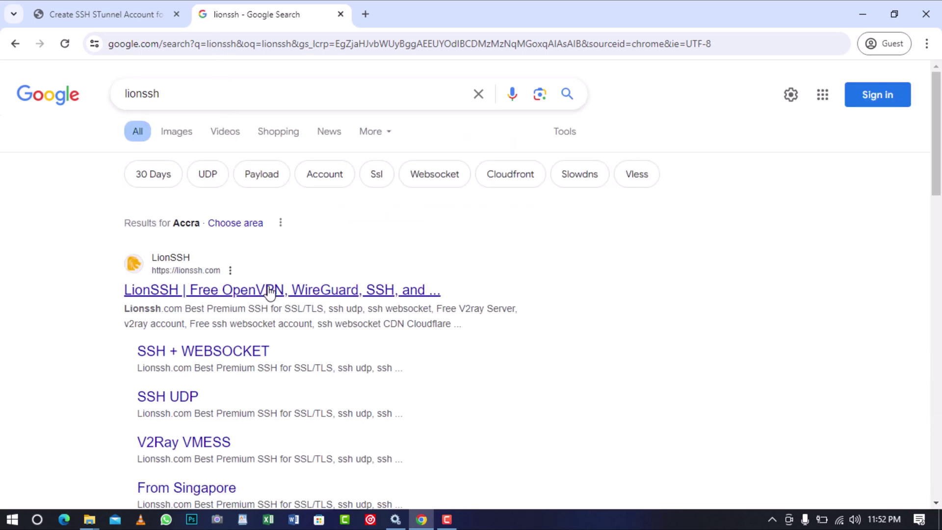
{"action": "left_click", "coordinate": [270, 292]}
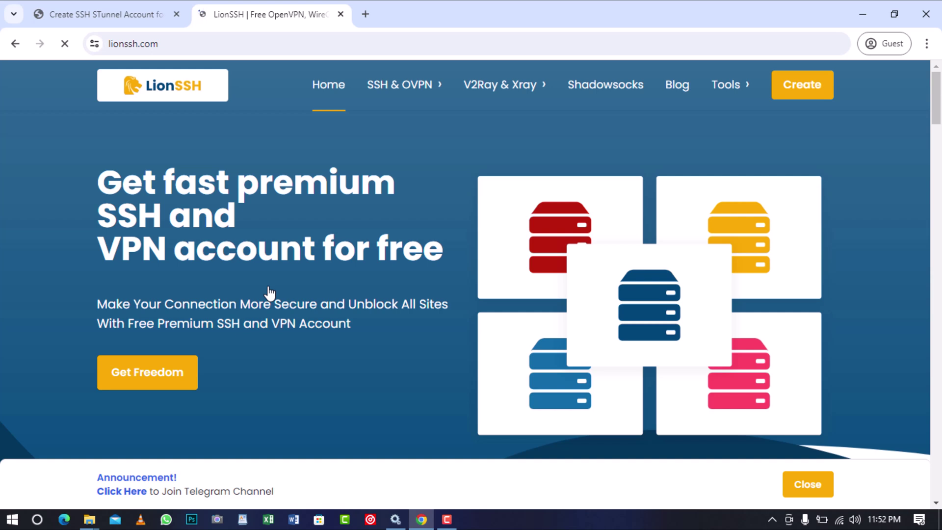
{"action": "mouse_move", "coordinate": [400, 84]}
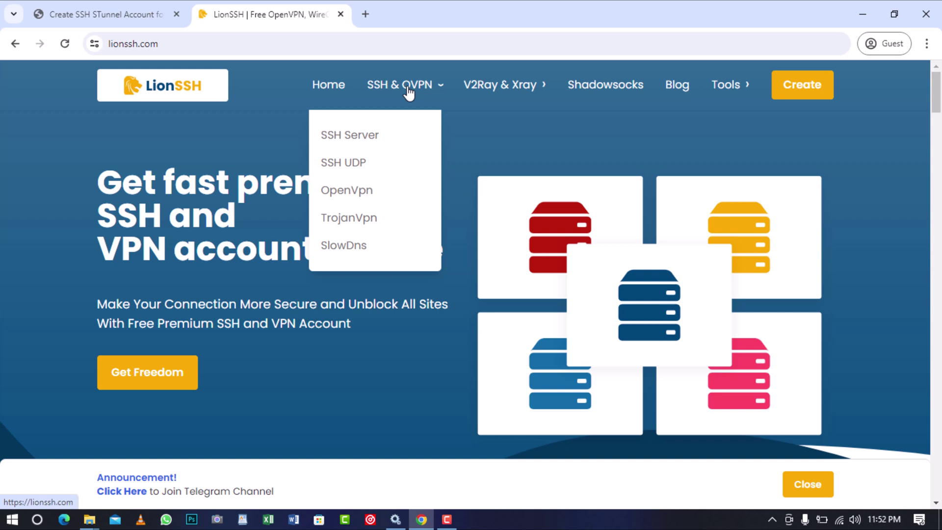
Step: Browse LionSSH's server regions and choose the 7-day Singapore servers
{"action": "left_click", "coordinate": [352, 141]}
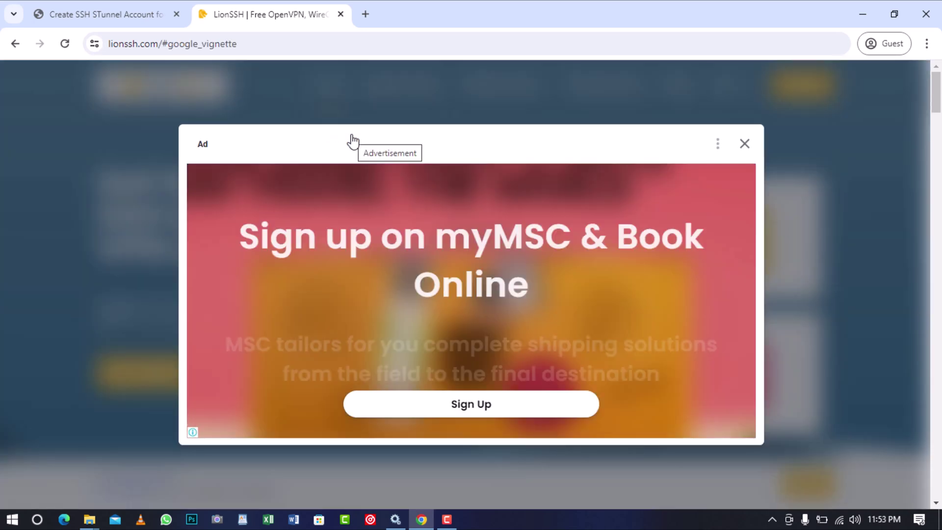
{"action": "left_click", "coordinate": [747, 144]}
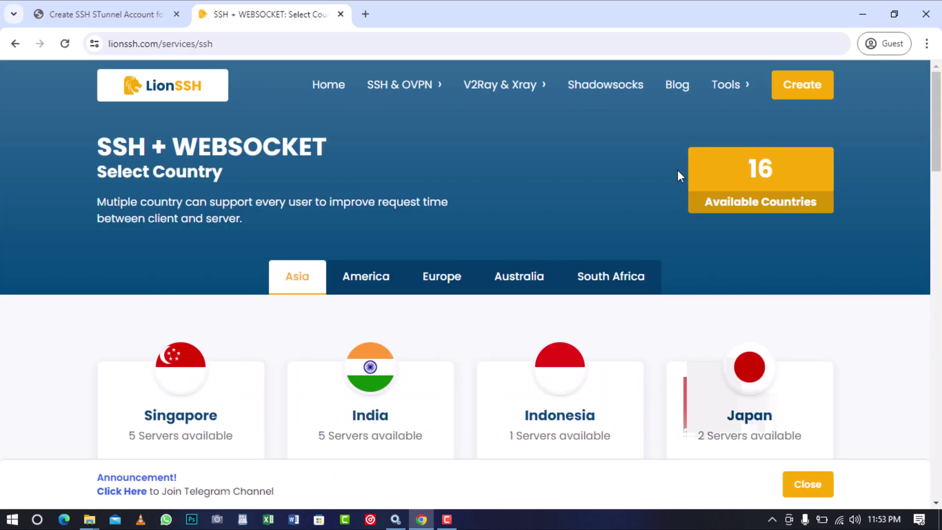
{"action": "left_click", "coordinate": [371, 284]}
{"action": "left_click", "coordinate": [441, 278]}
{"action": "left_click", "coordinate": [504, 278]}
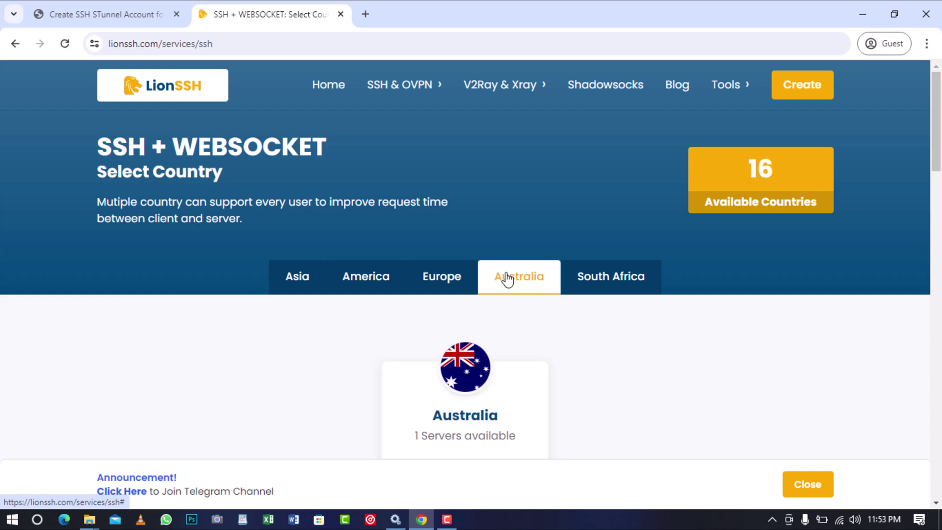
{"action": "left_click", "coordinate": [592, 279]}
{"action": "left_click", "coordinate": [293, 280]}
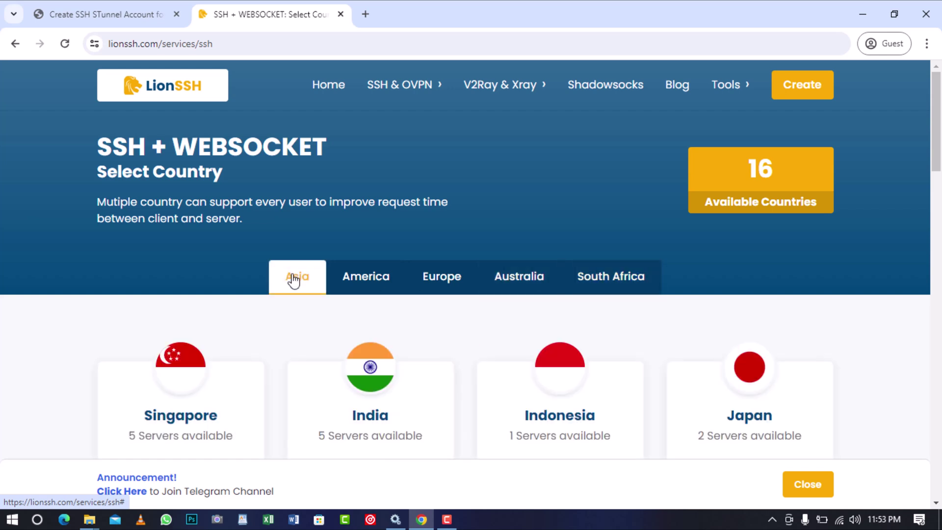
{"action": "scroll", "coordinate": [293, 280], "scroll_direction": "down", "scroll_amount": 3}
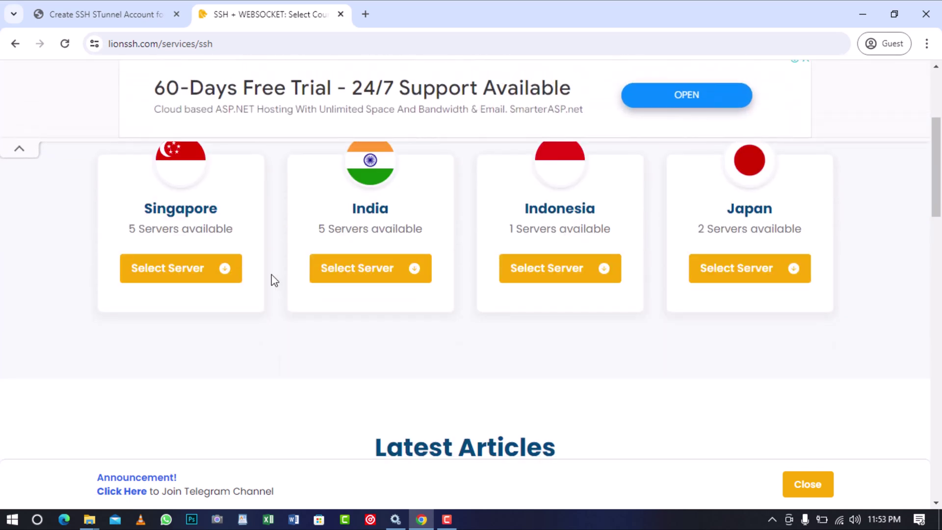
{"action": "left_click", "coordinate": [175, 272]}
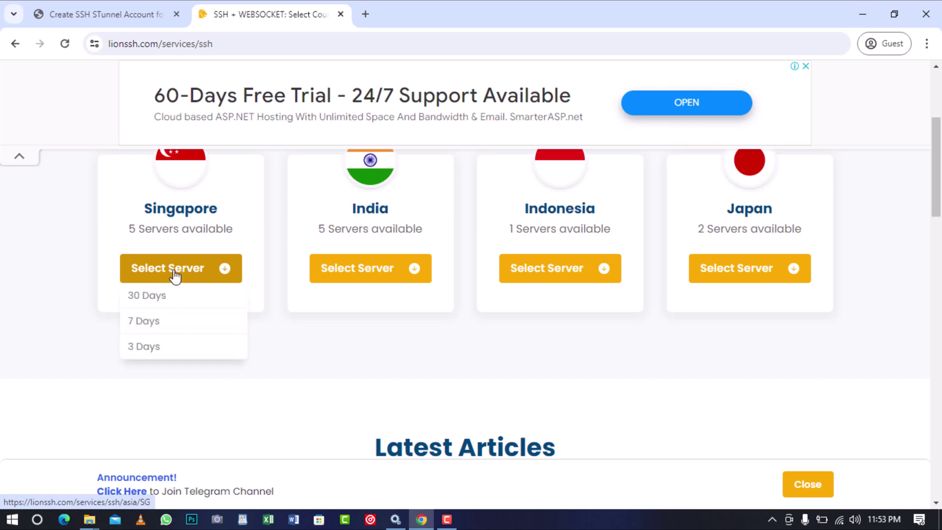
{"action": "left_click", "coordinate": [168, 322]}
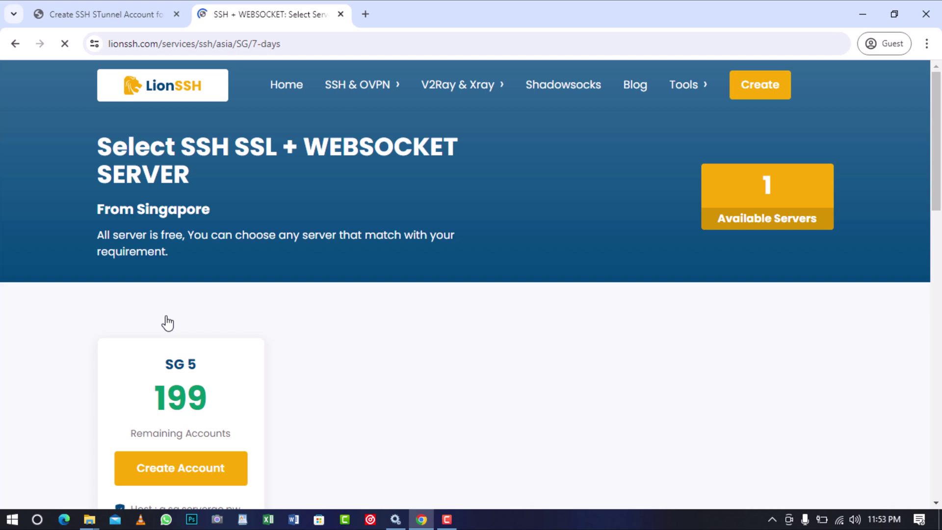
{"action": "scroll", "coordinate": [168, 322], "scroll_direction": "down", "scroll_amount": 2}
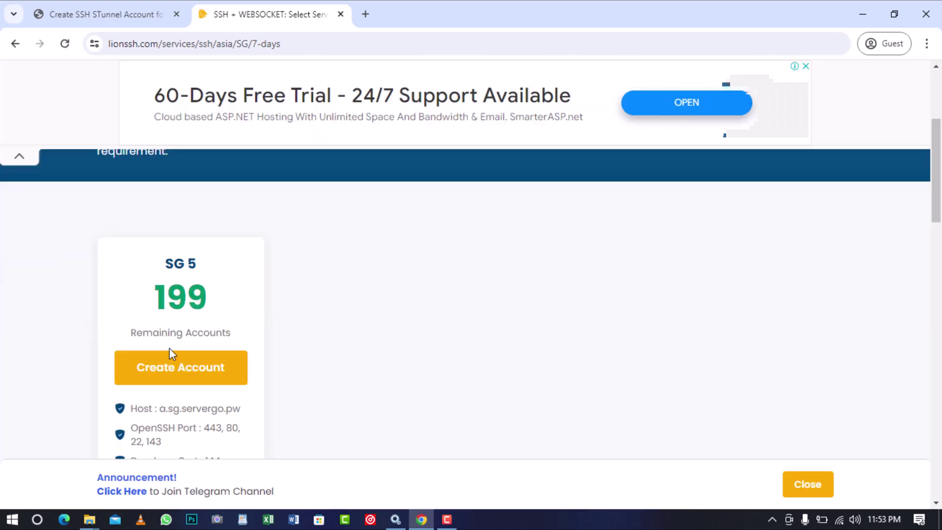
{"action": "left_click", "coordinate": [172, 361]}
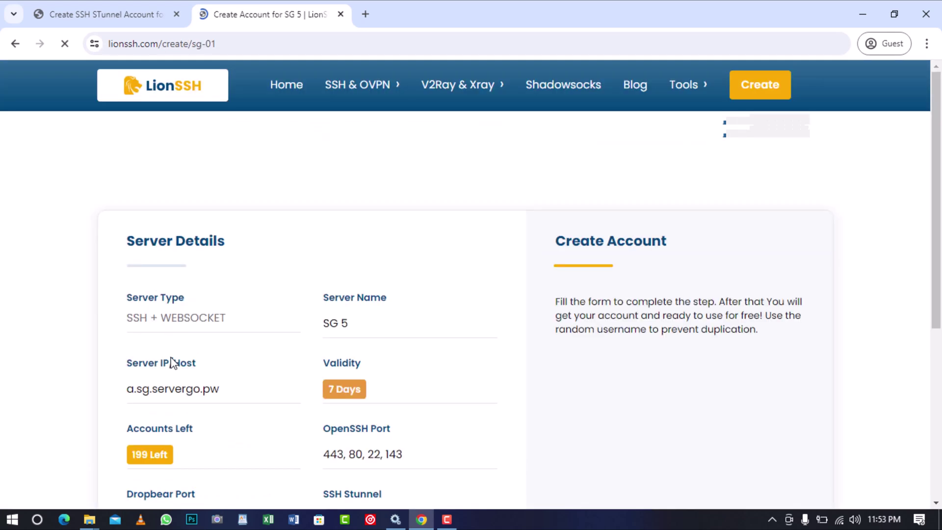
{"action": "scroll", "coordinate": [184, 357], "scroll_direction": "down", "scroll_amount": 1}
{"action": "scroll", "coordinate": [185, 358], "scroll_direction": "down", "scroll_amount": 3}
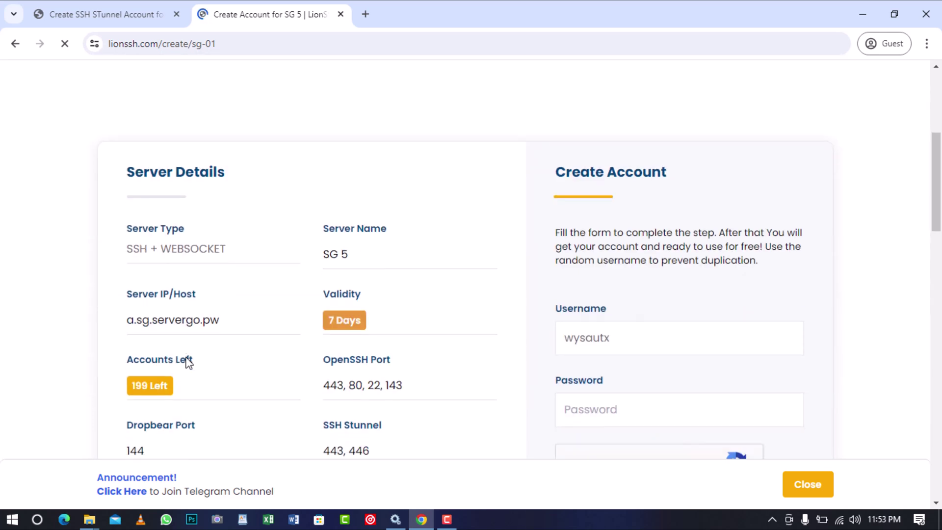
{"action": "scroll", "coordinate": [186, 357], "scroll_direction": "down", "scroll_amount": 1}
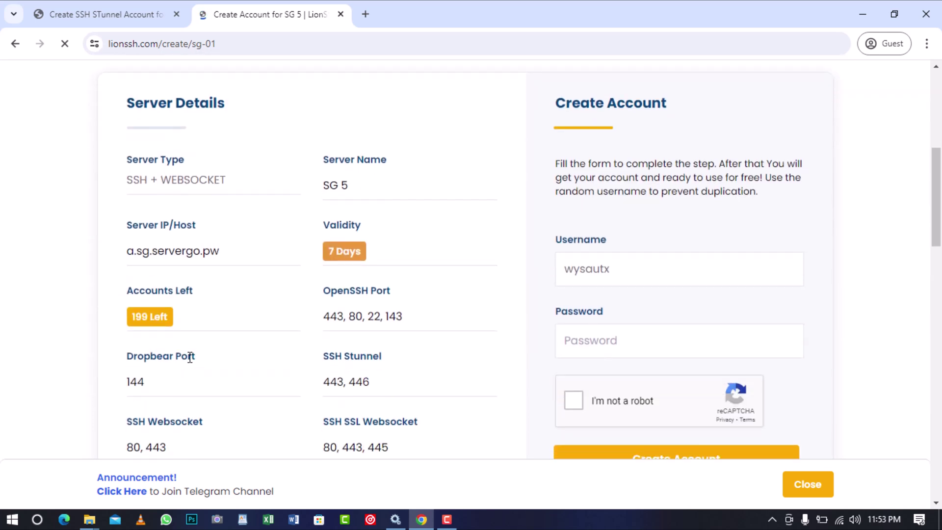
{"action": "left_click", "coordinate": [621, 343]}
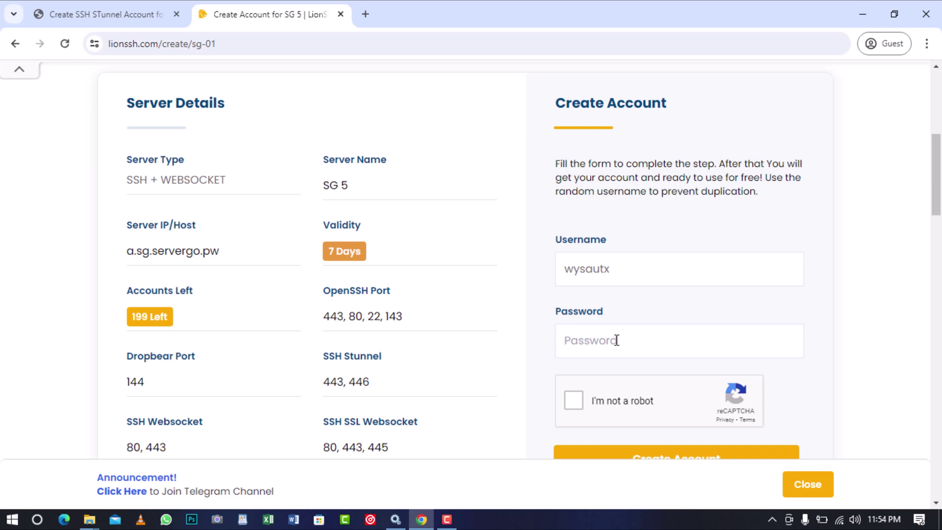
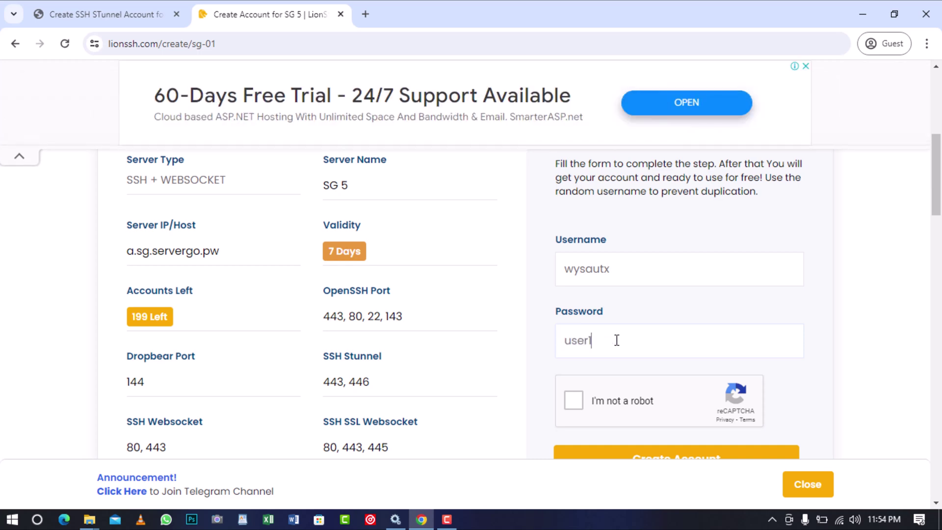
{"action": "left_click", "coordinate": [566, 399]}
{"action": "scroll", "coordinate": [566, 399], "scroll_direction": "down", "scroll_amount": 2}
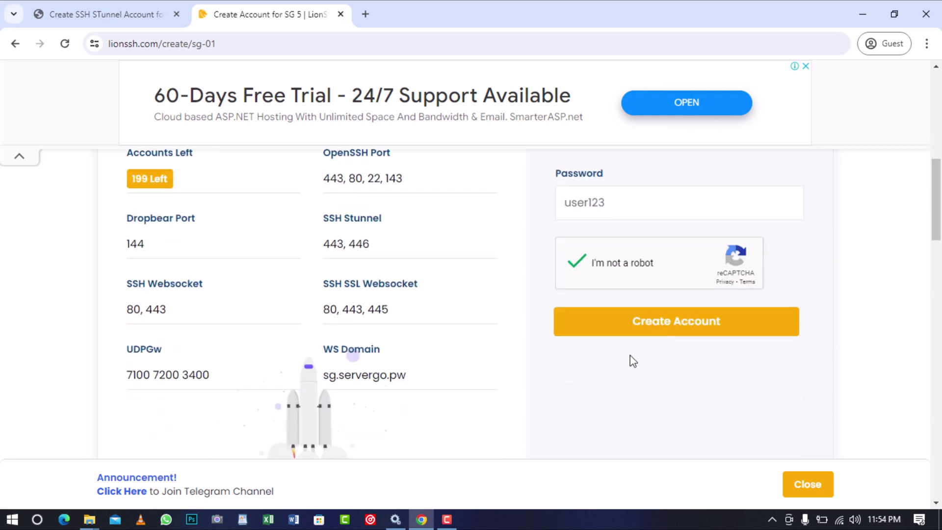
{"action": "left_click", "coordinate": [685, 325]}
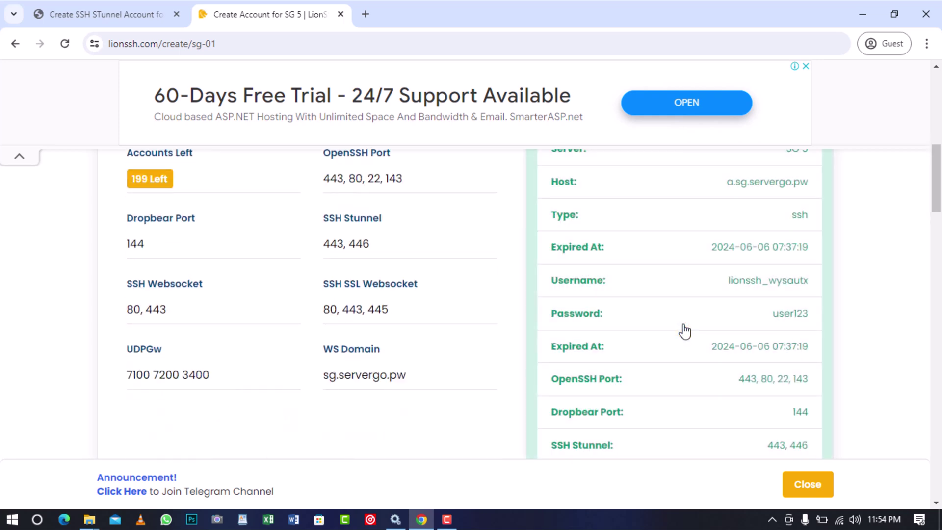
{"action": "double_click", "coordinate": [783, 304]}
{"action": "scroll", "coordinate": [782, 305], "scroll_direction": "down", "scroll_amount": 3}
{"action": "scroll", "coordinate": [783, 305], "scroll_direction": "down", "scroll_amount": 3}
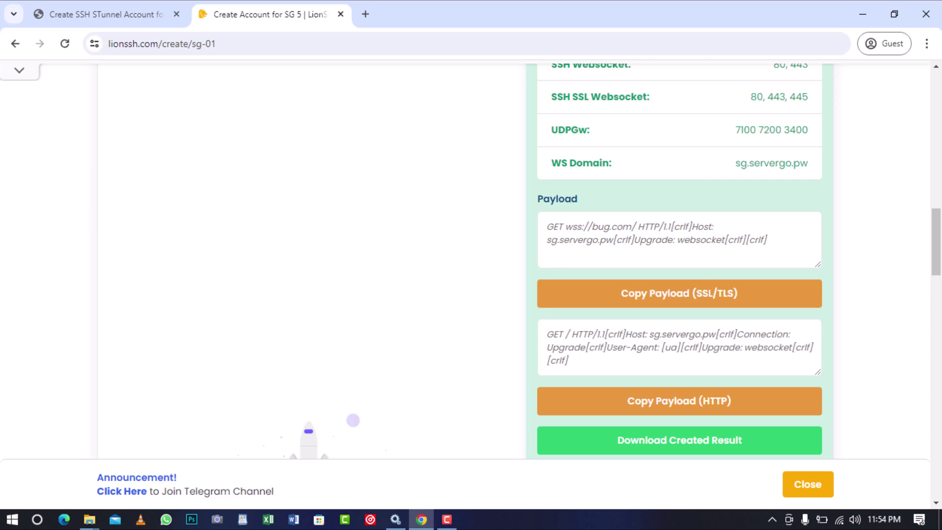
{"action": "left_click", "coordinate": [681, 398]}
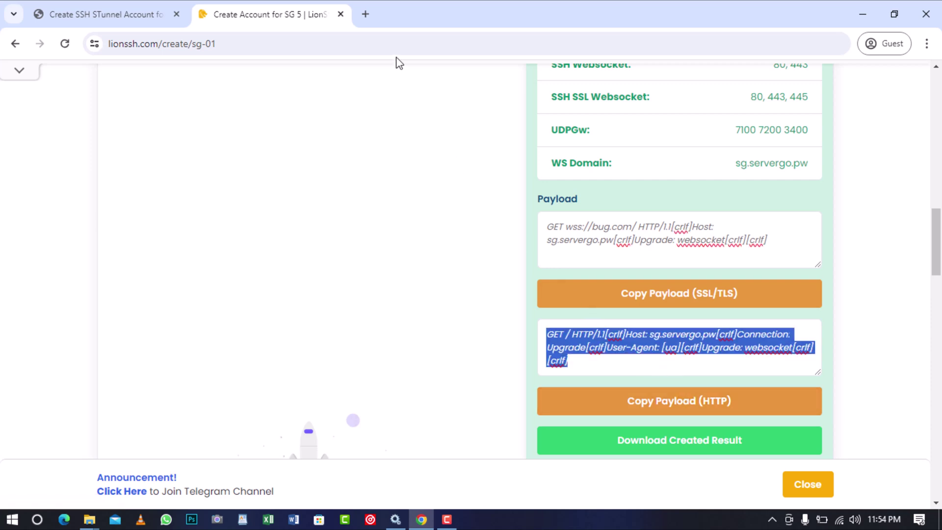
Step: Search 'greenssh' in a new tab and open the GreenSSH website
{"action": "left_click", "coordinate": [365, 14]}
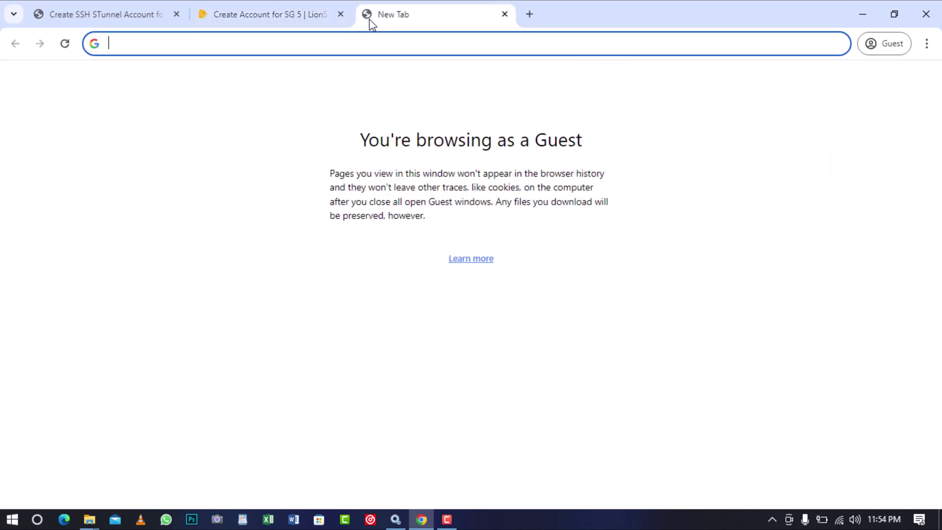
{"action": "left_click", "coordinate": [311, 43]}
{"action": "type", "text": "greenssh"}
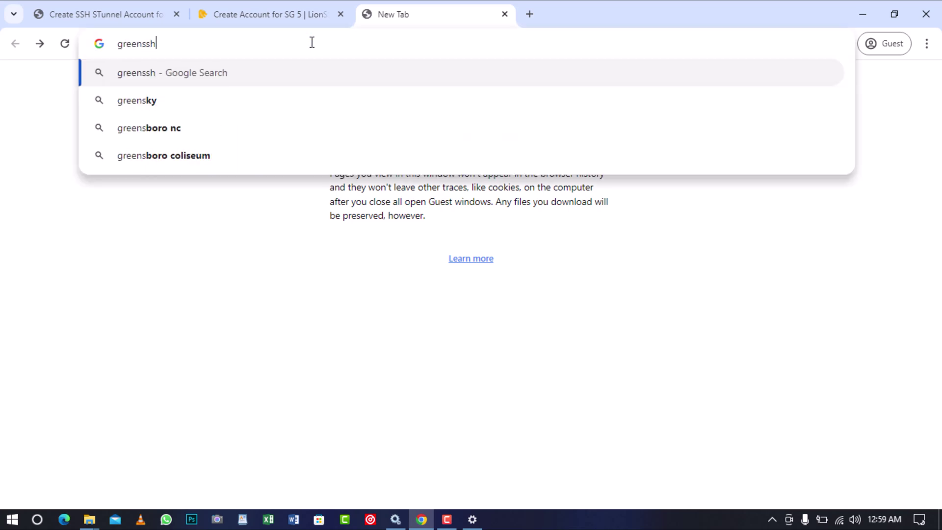
{"action": "key", "text": "Return"}
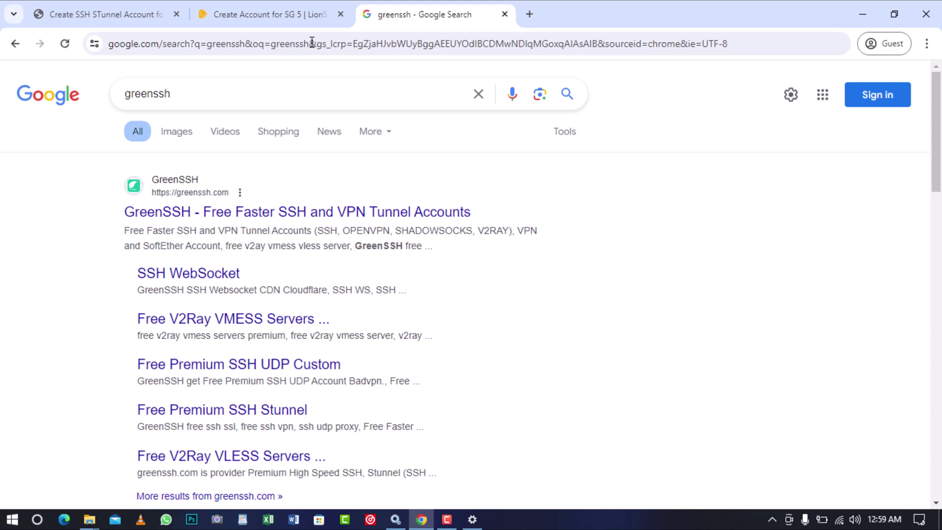
{"action": "left_click", "coordinate": [253, 212]}
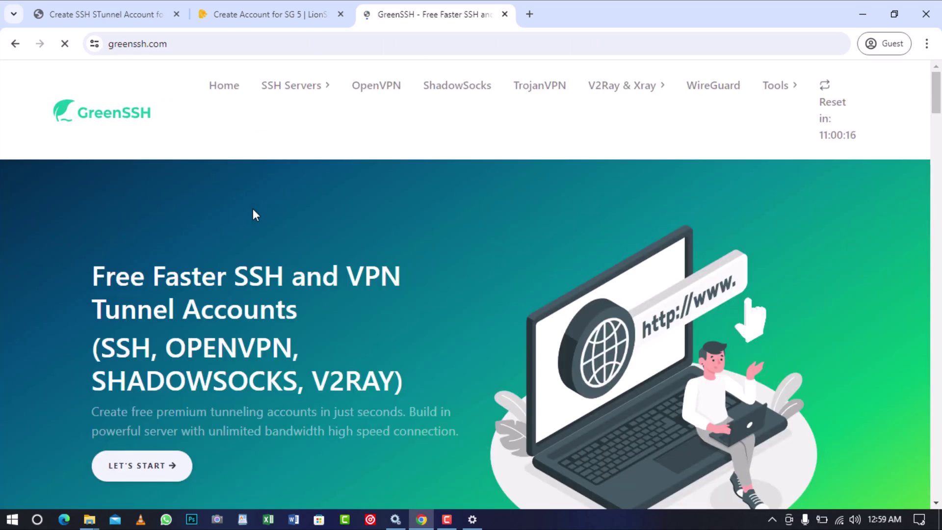
{"action": "mouse_move", "coordinate": [295, 86]}
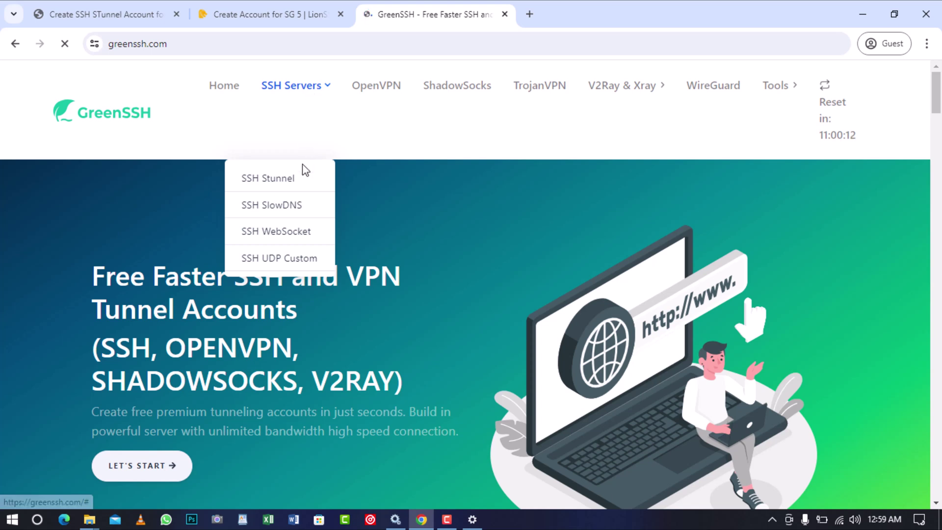
Step: Open GreenSSH's SSH WebSocket servers and select the Germany server, SSHWS DE 1
{"action": "left_click", "coordinate": [294, 240]}
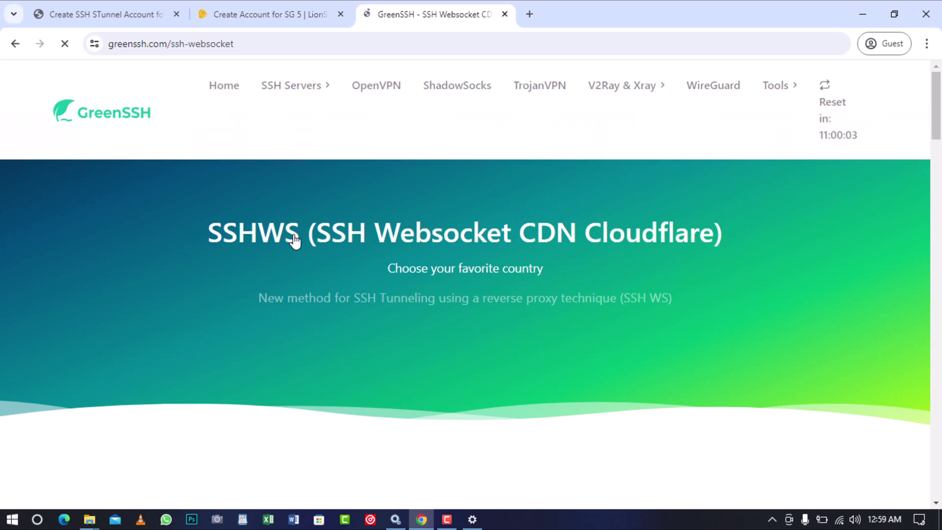
{"action": "scroll", "coordinate": [295, 237], "scroll_direction": "down", "scroll_amount": 5}
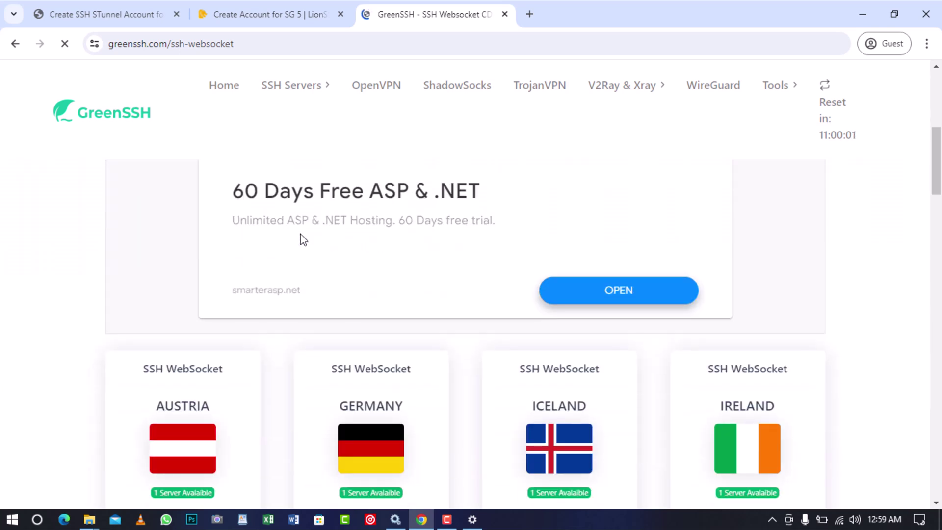
{"action": "scroll", "coordinate": [300, 234], "scroll_direction": "down", "scroll_amount": 3}
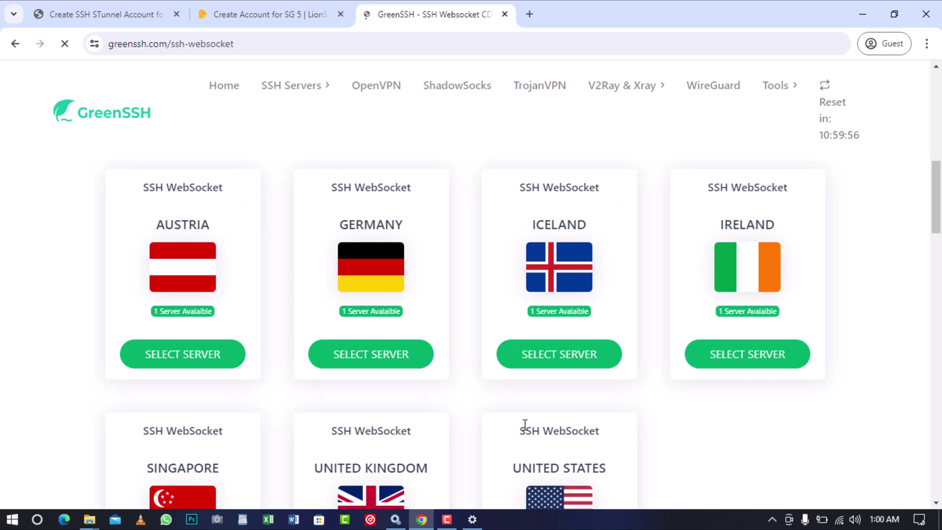
{"action": "left_click", "coordinate": [339, 363]}
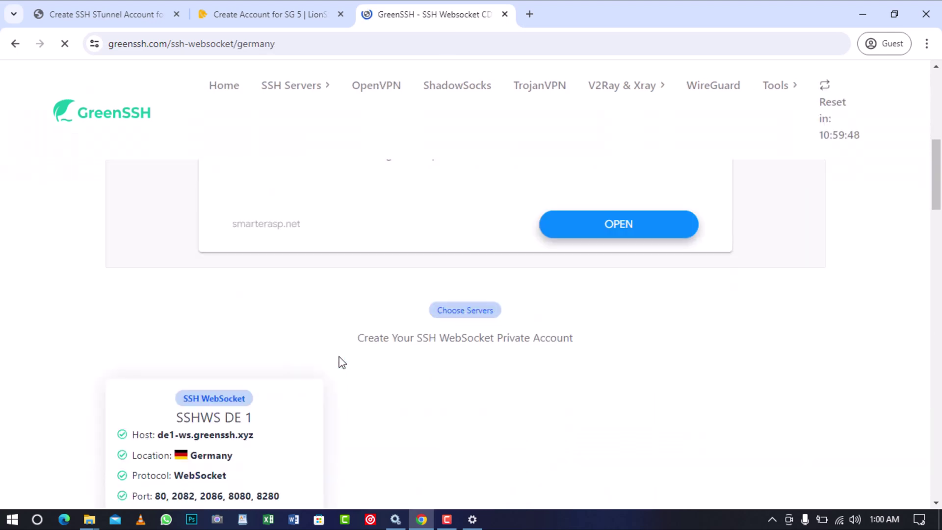
{"action": "scroll", "coordinate": [338, 362], "scroll_direction": "down", "scroll_amount": 3}
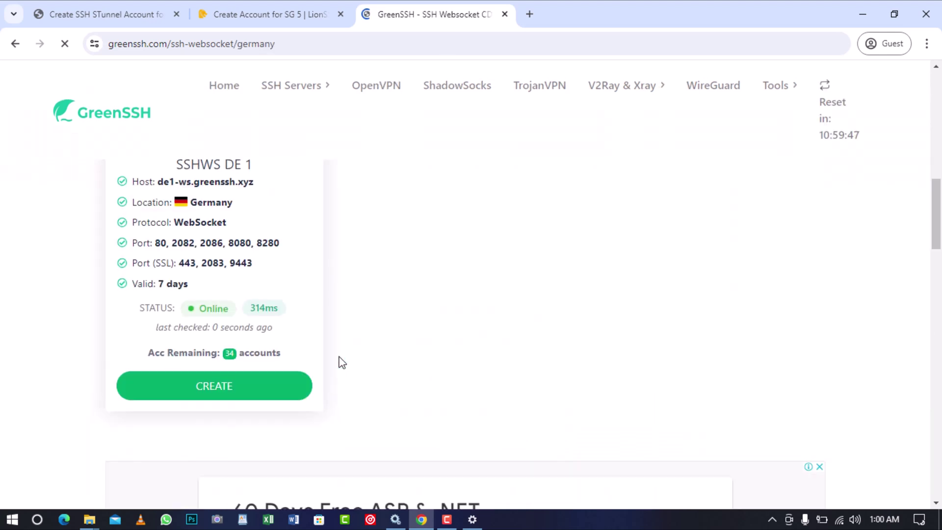
{"action": "left_click", "coordinate": [237, 395]}
{"action": "scroll", "coordinate": [240, 393], "scroll_direction": "down", "scroll_amount": 5}
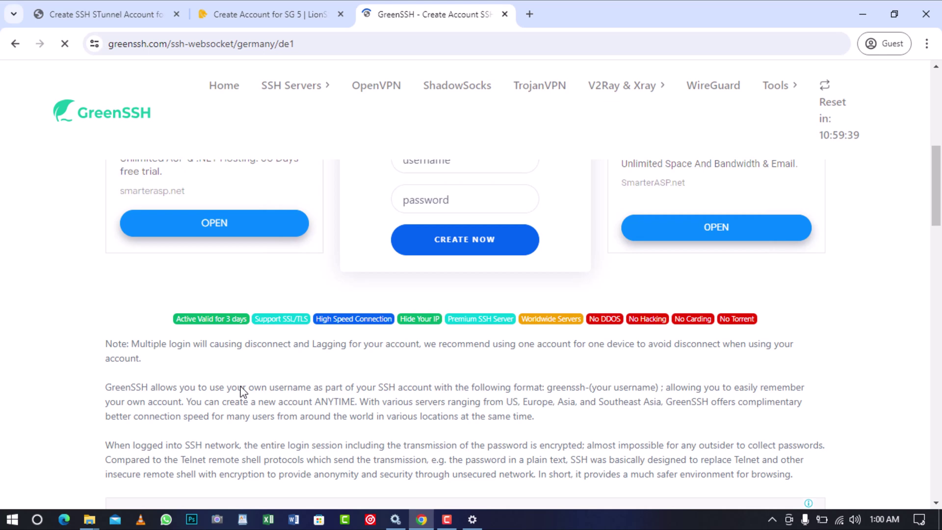
{"action": "scroll", "coordinate": [240, 392], "scroll_direction": "up", "scroll_amount": 2}
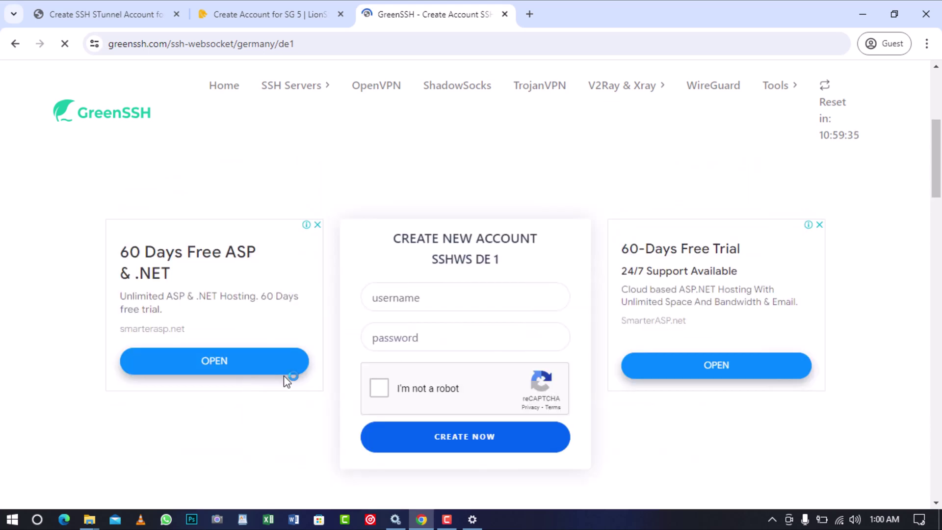
{"action": "left_click", "coordinate": [498, 303]}
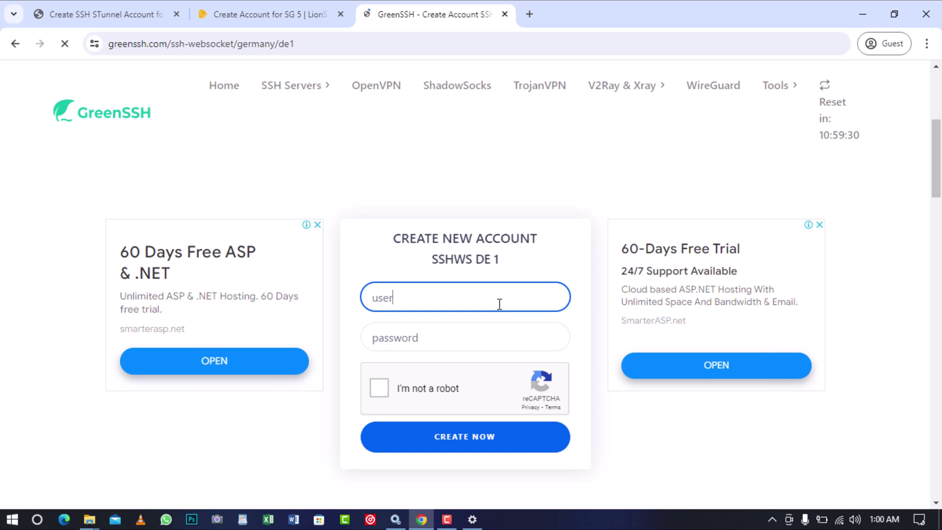
{"action": "left_click", "coordinate": [482, 327]}
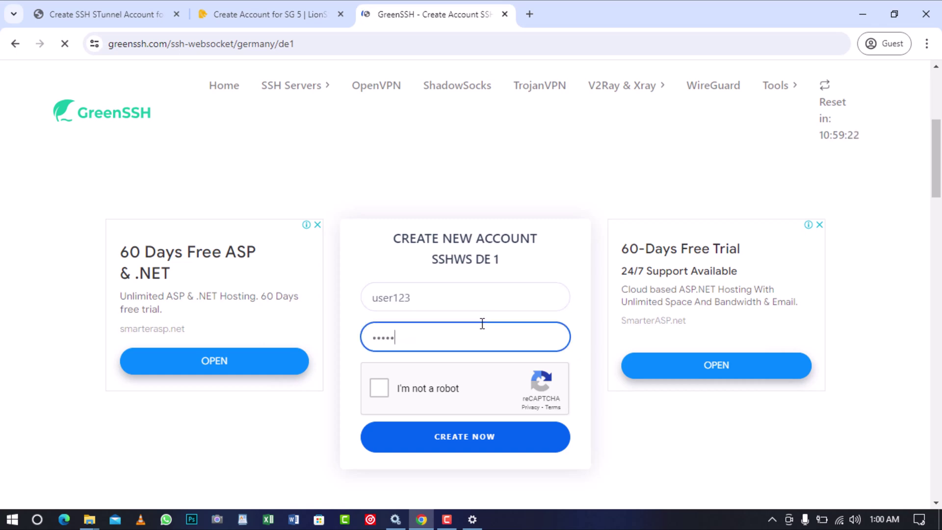
{"action": "left_click", "coordinate": [379, 391]}
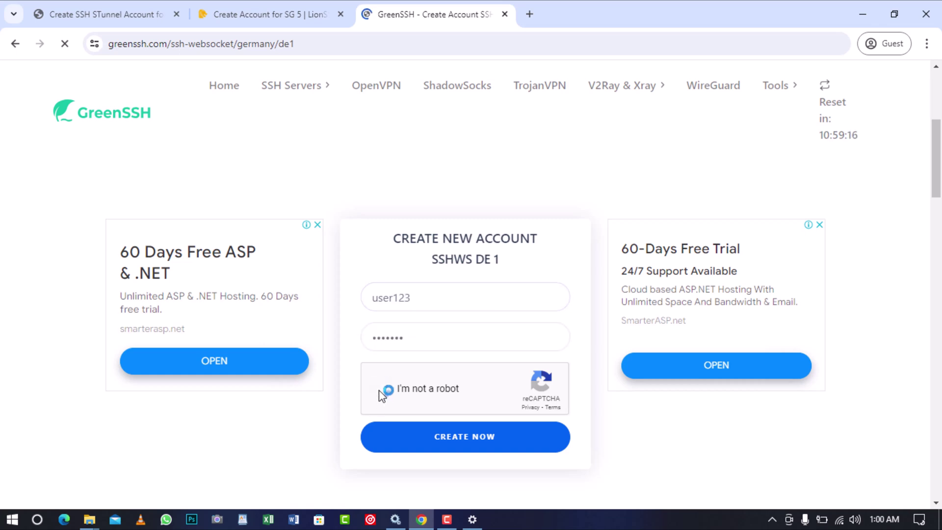
{"action": "left_click", "coordinate": [434, 442]}
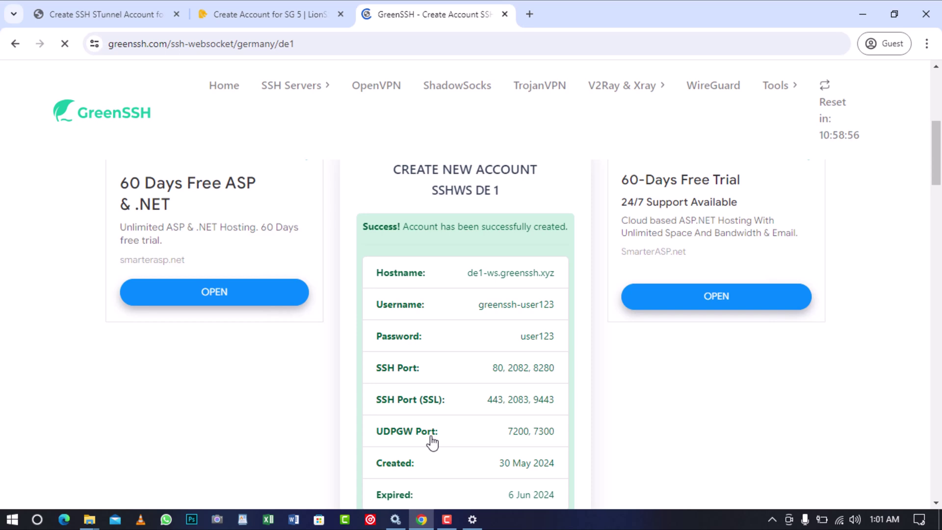
{"action": "scroll", "coordinate": [564, 336], "scroll_direction": "down", "scroll_amount": 3}
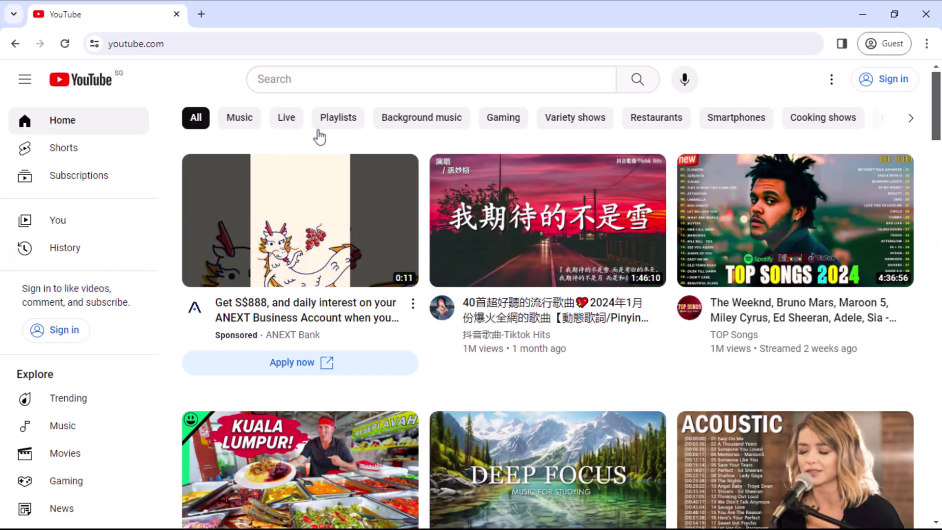
Step: Search YouTube for 'cw joe'
{"action": "left_click", "coordinate": [406, 89]}
{"action": "type", "text": "c"}
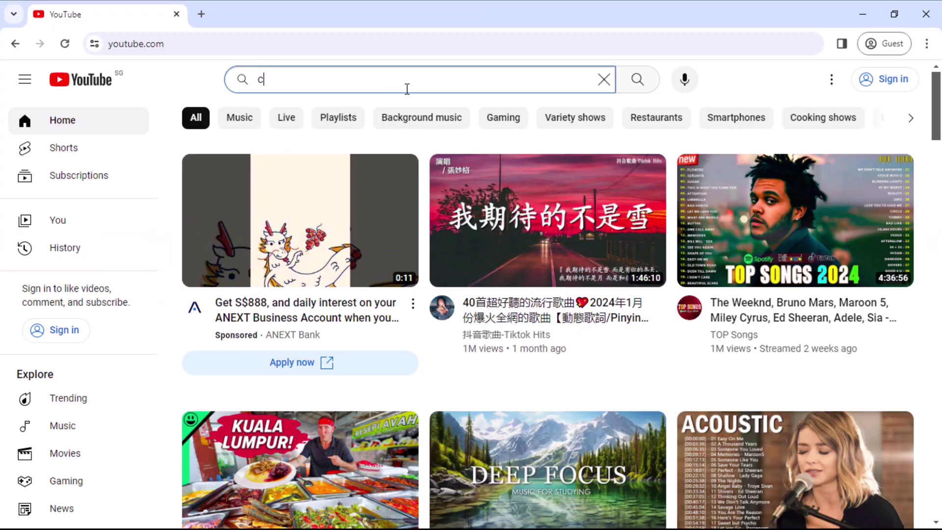
{"action": "type", "text": "w joe"}
{"action": "key", "text": "Return"}
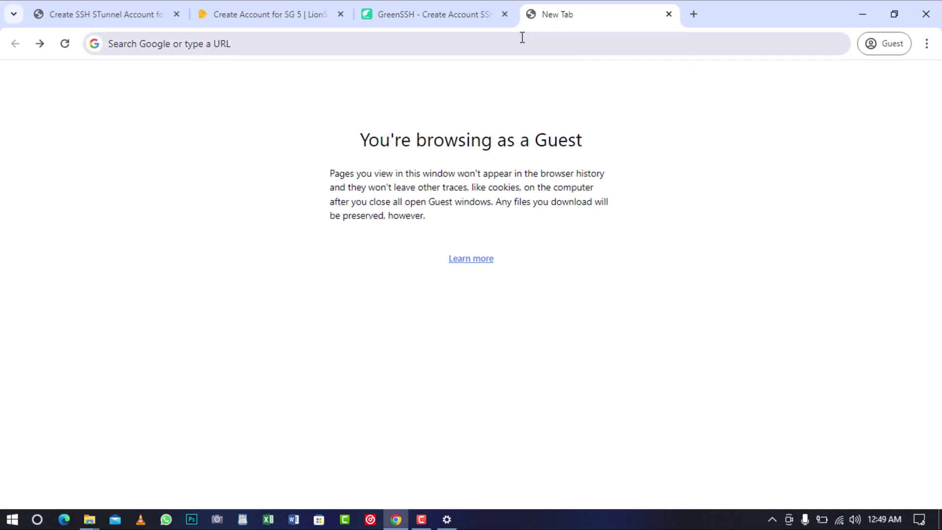
Step: Load opentunnel.net in the new tab
{"action": "left_click", "coordinate": [521, 40]}
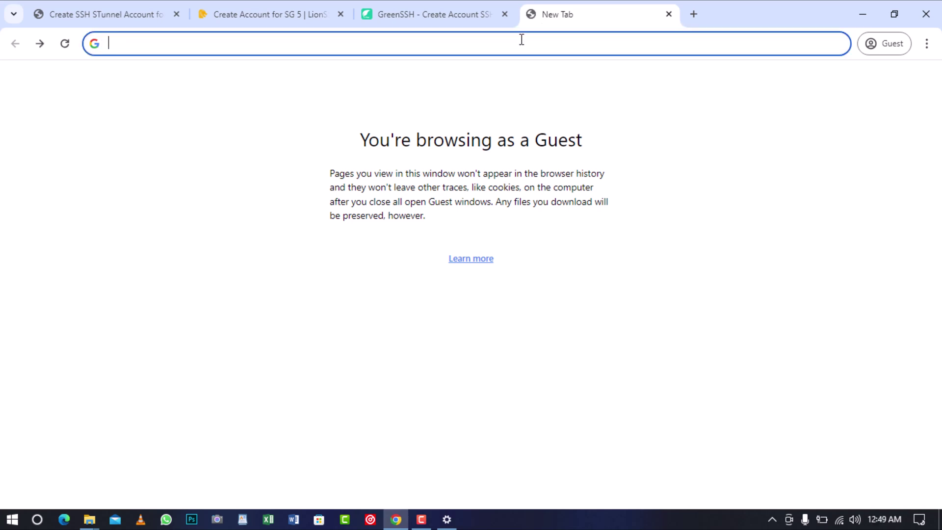
{"action": "type", "text": "opentunn"}
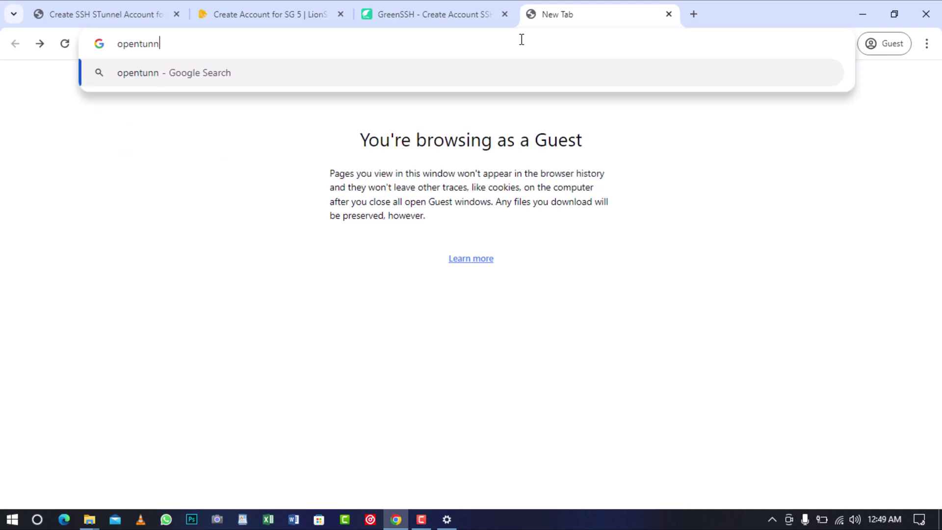
{"action": "type", "text": "el.net"}
{"action": "key", "text": "Return"}
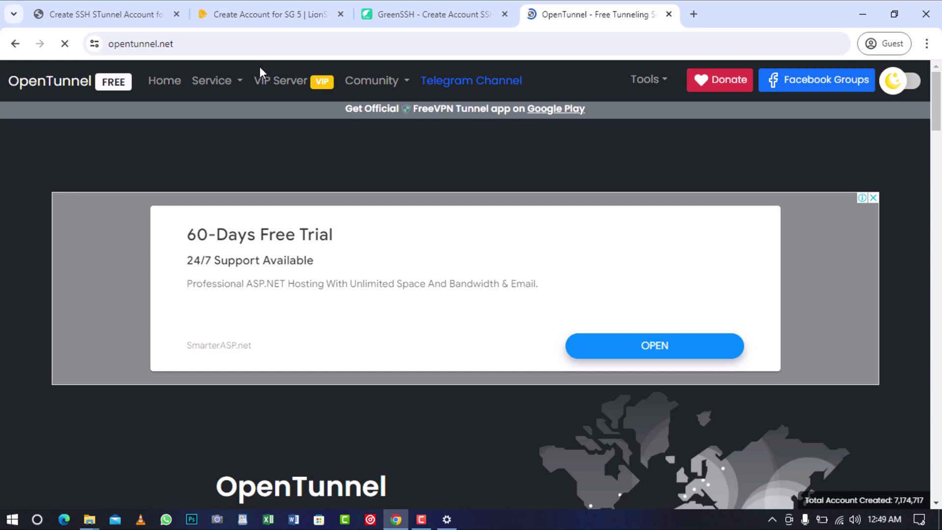
Step: Go to OpenTunnel's SSH Server page through the Service menu
{"action": "left_click", "coordinate": [224, 84]}
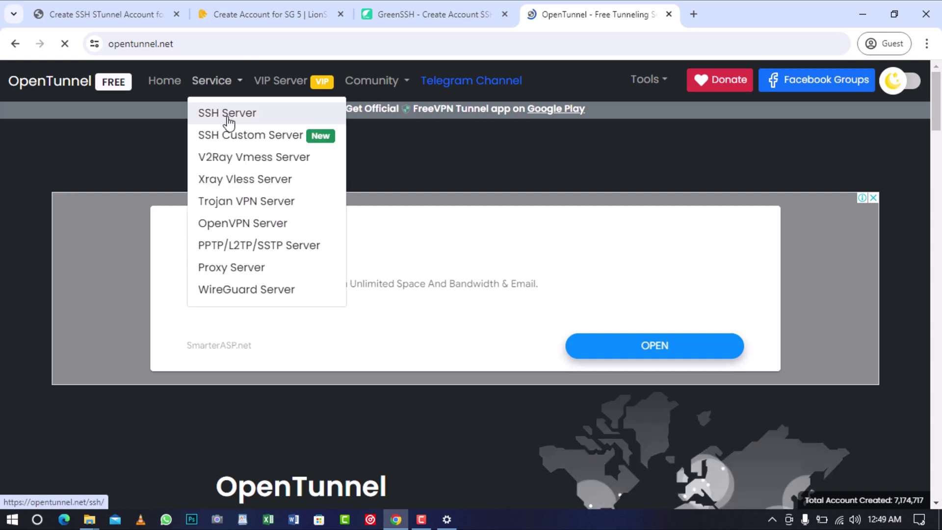
{"action": "left_click", "coordinate": [258, 121]}
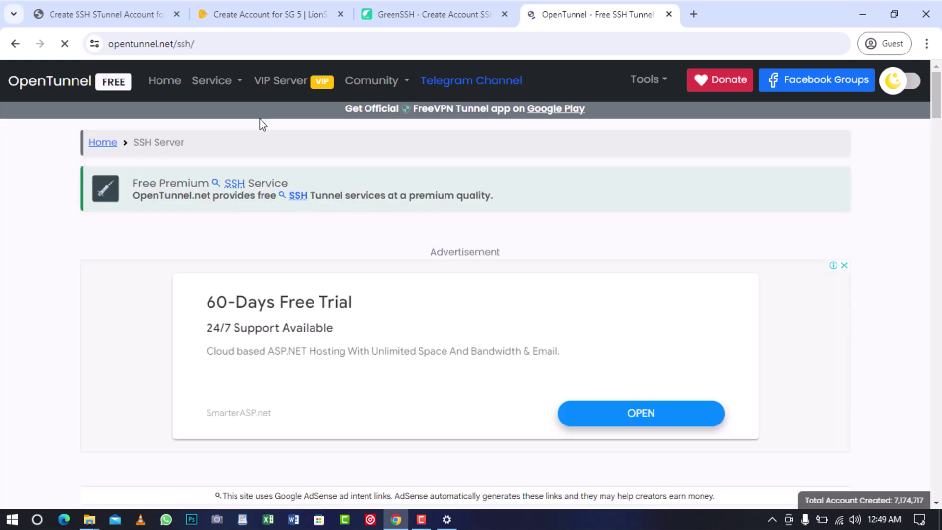
{"action": "scroll", "coordinate": [262, 127], "scroll_direction": "down", "scroll_amount": 5}
{"action": "scroll", "coordinate": [265, 131], "scroll_direction": "down", "scroll_amount": 4}
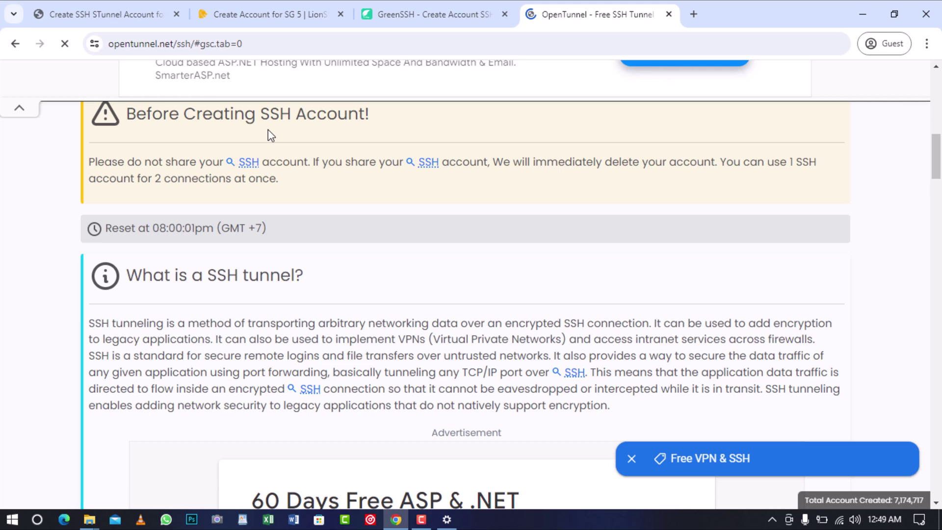
{"action": "scroll", "coordinate": [268, 134], "scroll_direction": "down", "scroll_amount": 5}
{"action": "scroll", "coordinate": [269, 134], "scroll_direction": "down", "scroll_amount": 2}
{"action": "scroll", "coordinate": [268, 135], "scroll_direction": "down", "scroll_amount": 4}
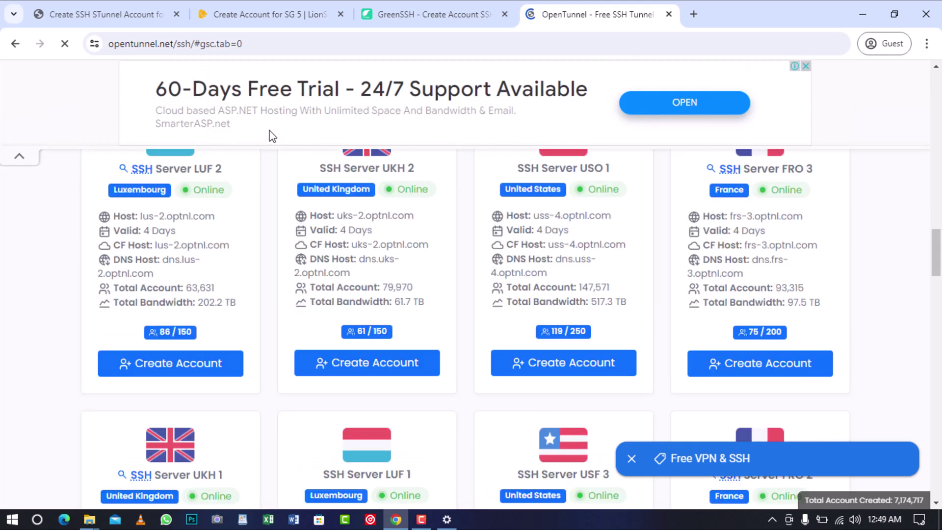
{"action": "scroll", "coordinate": [271, 137], "scroll_direction": "down", "scroll_amount": 3}
{"action": "scroll", "coordinate": [271, 131], "scroll_direction": "down", "scroll_amount": 2}
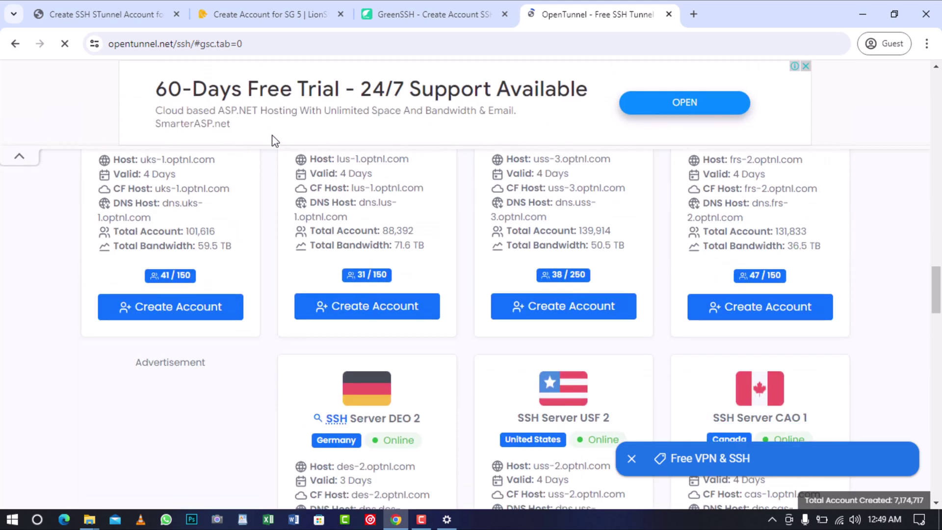
{"action": "scroll", "coordinate": [272, 131], "scroll_direction": "down", "scroll_amount": 2}
{"action": "scroll", "coordinate": [273, 133], "scroll_direction": "down", "scroll_amount": 4}
{"action": "scroll", "coordinate": [272, 136], "scroll_direction": "down", "scroll_amount": 2}
{"action": "scroll", "coordinate": [273, 140], "scroll_direction": "down", "scroll_amount": 2}
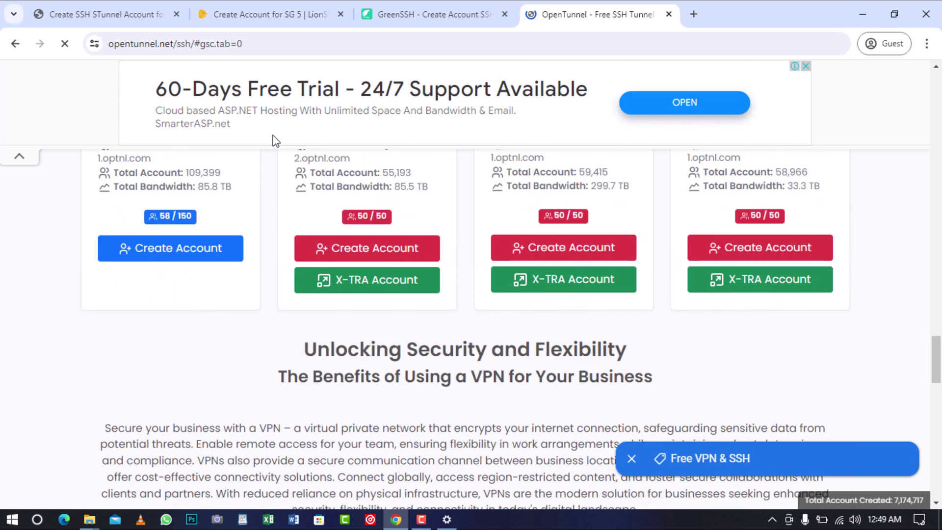
{"action": "scroll", "coordinate": [273, 140], "scroll_direction": "up", "scroll_amount": 1}
{"action": "scroll", "coordinate": [273, 143], "scroll_direction": "up", "scroll_amount": 7}
{"action": "scroll", "coordinate": [273, 145], "scroll_direction": "up", "scroll_amount": 3}
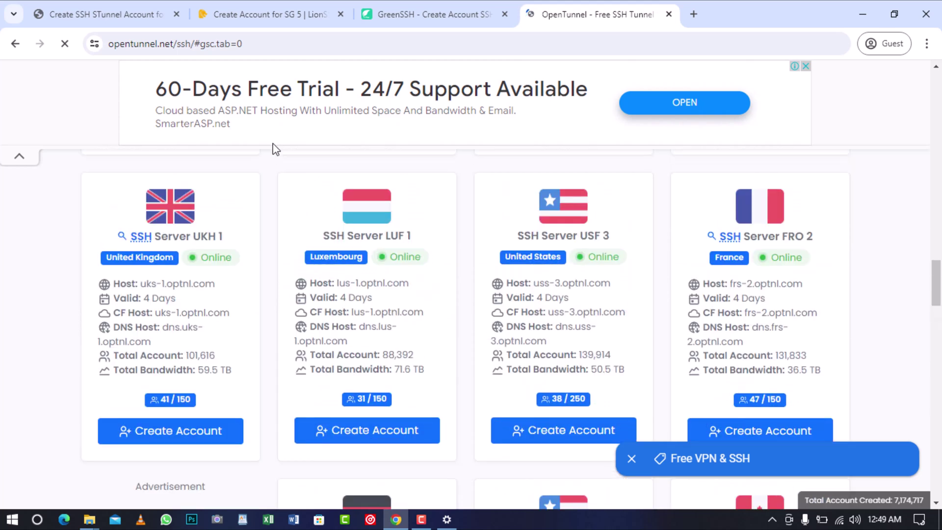
{"action": "scroll", "coordinate": [272, 149], "scroll_direction": "up", "scroll_amount": 2}
{"action": "scroll", "coordinate": [272, 149], "scroll_direction": "up", "scroll_amount": 3}
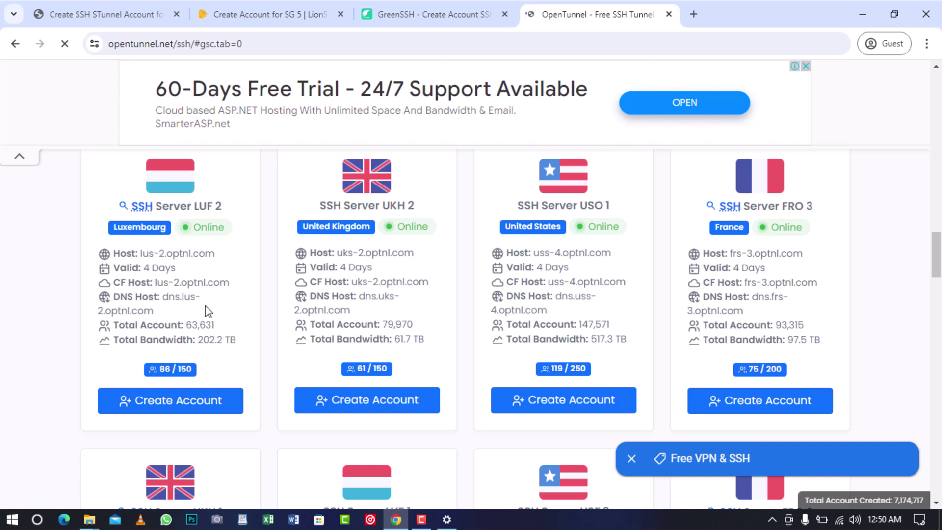
{"action": "left_click", "coordinate": [171, 402]}
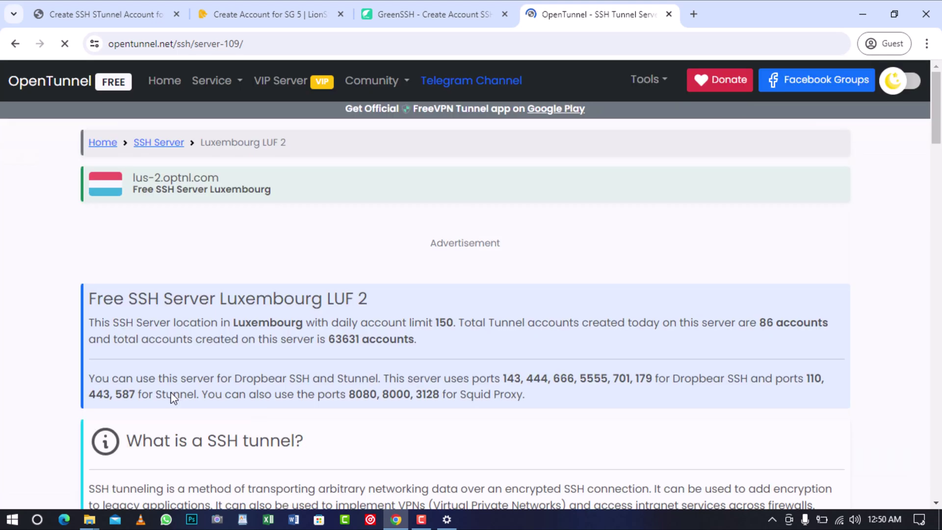
{"action": "scroll", "coordinate": [172, 398], "scroll_direction": "down", "scroll_amount": 5}
{"action": "scroll", "coordinate": [174, 401], "scroll_direction": "down", "scroll_amount": 5}
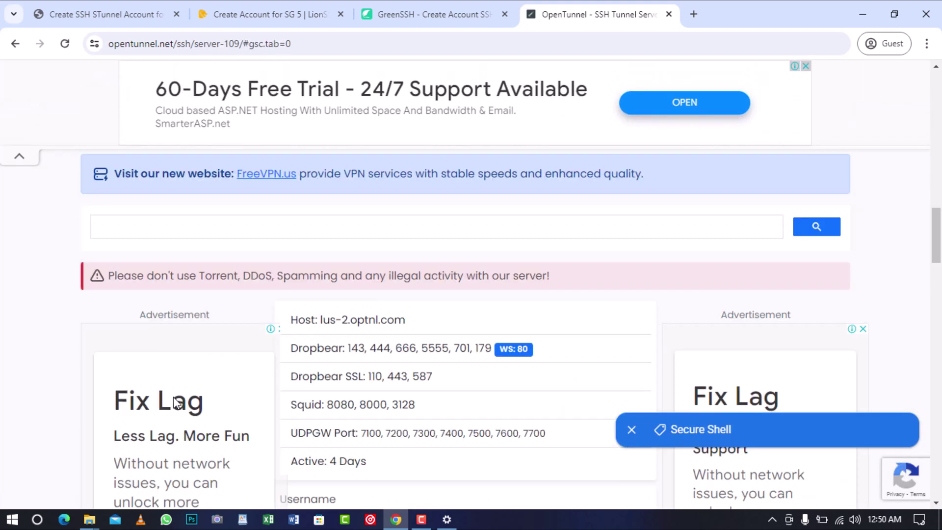
{"action": "scroll", "coordinate": [177, 401], "scroll_direction": "down", "scroll_amount": 4}
{"action": "left_click", "coordinate": [460, 258]}
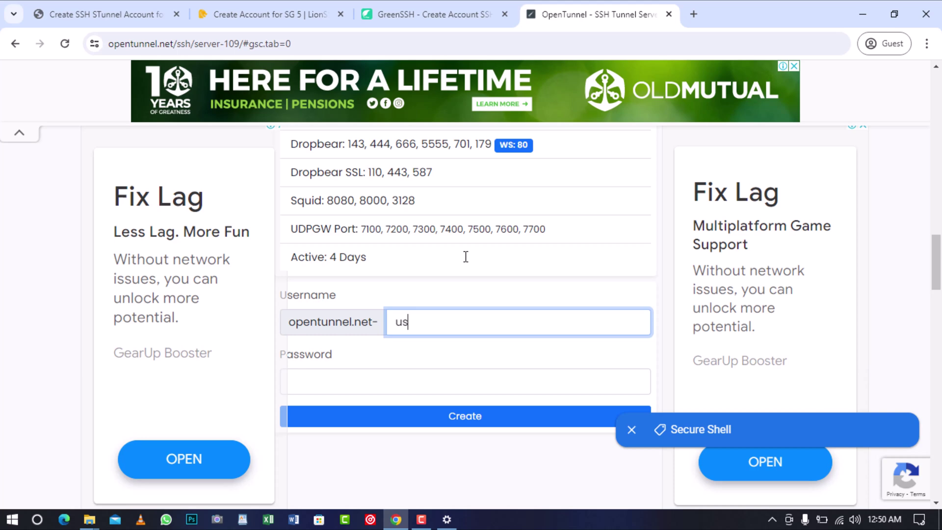
{"action": "left_click", "coordinate": [431, 383]}
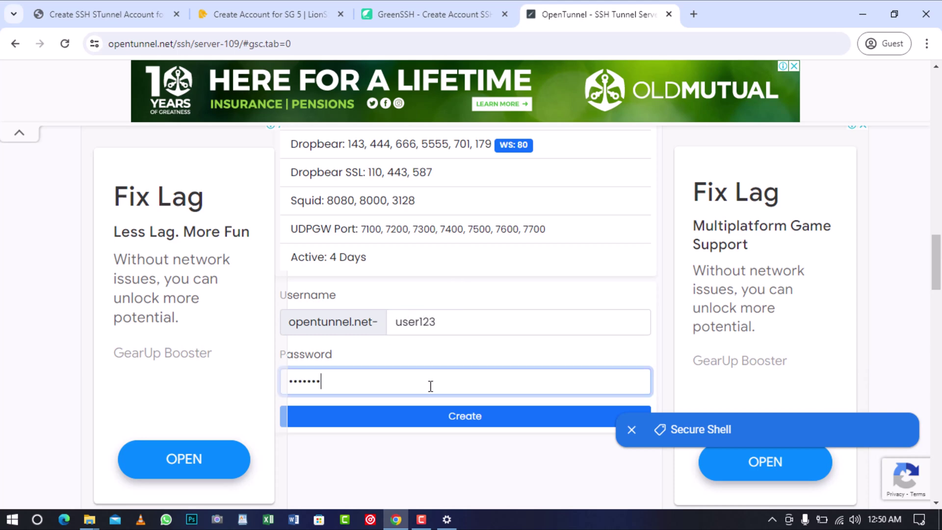
{"action": "left_click", "coordinate": [442, 417]}
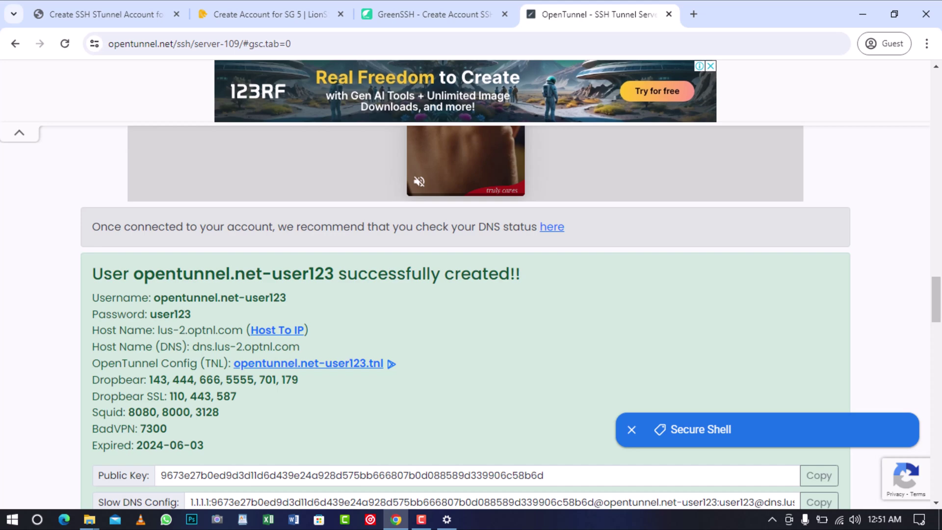
{"action": "key", "text": "ctrl+t"}
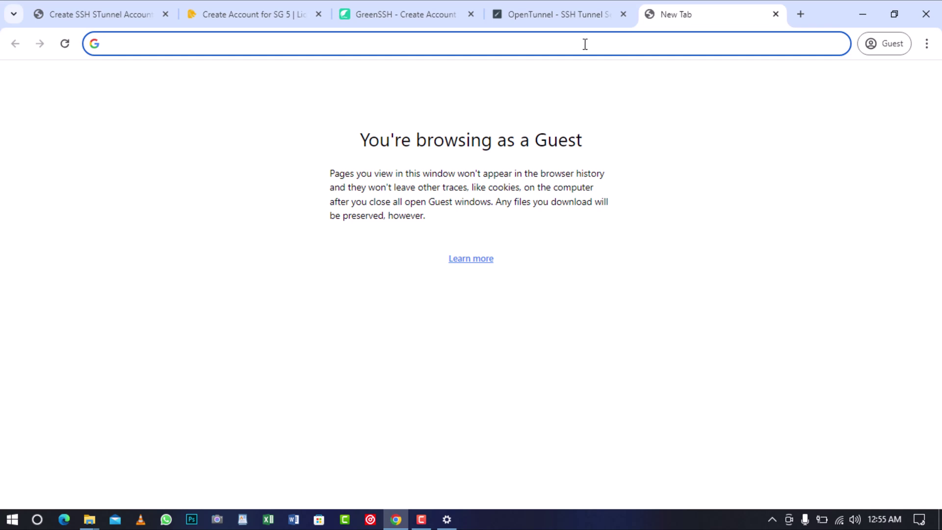
{"action": "type", "text": "g"}
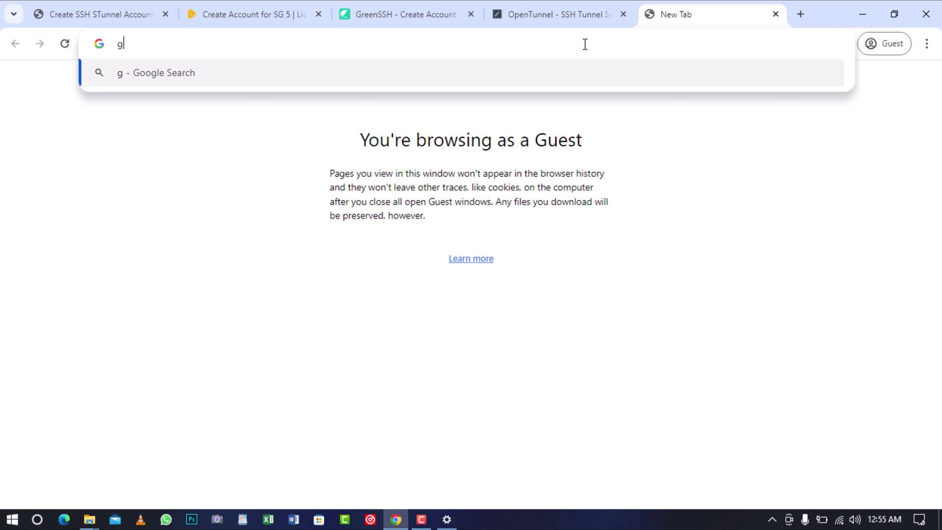
{"action": "type", "text": "amingssh"}
Step: Search the web for gamingssh and open the GamingSSH website
{"action": "key", "text": "Return"}
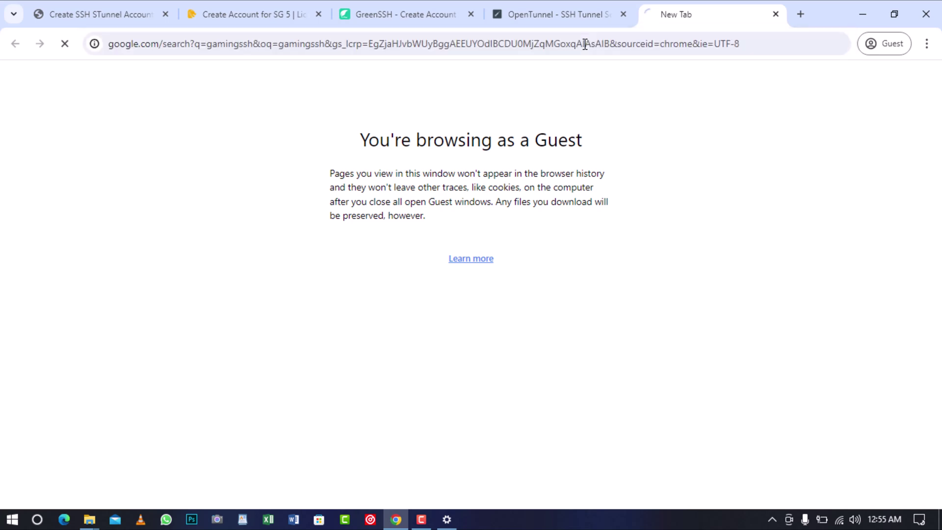
{"action": "left_click", "coordinate": [368, 288]}
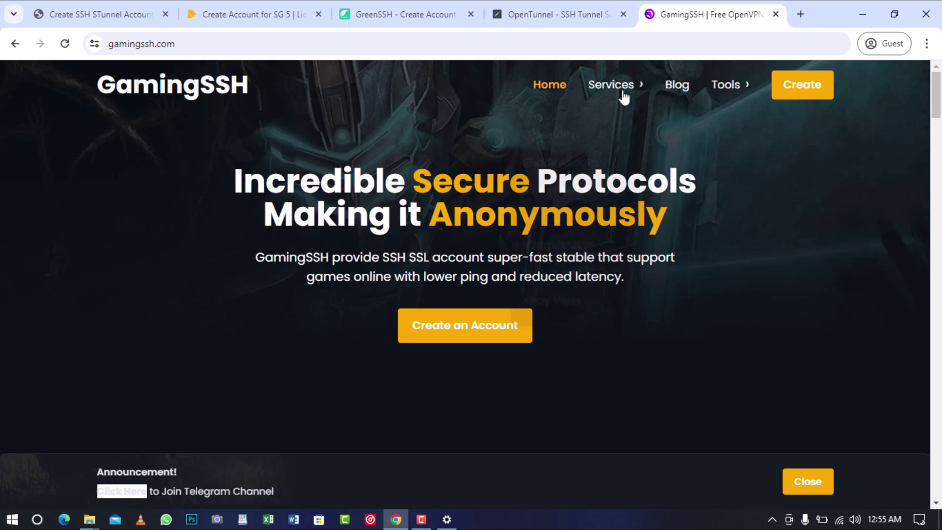
{"action": "mouse_move", "coordinate": [615, 85]}
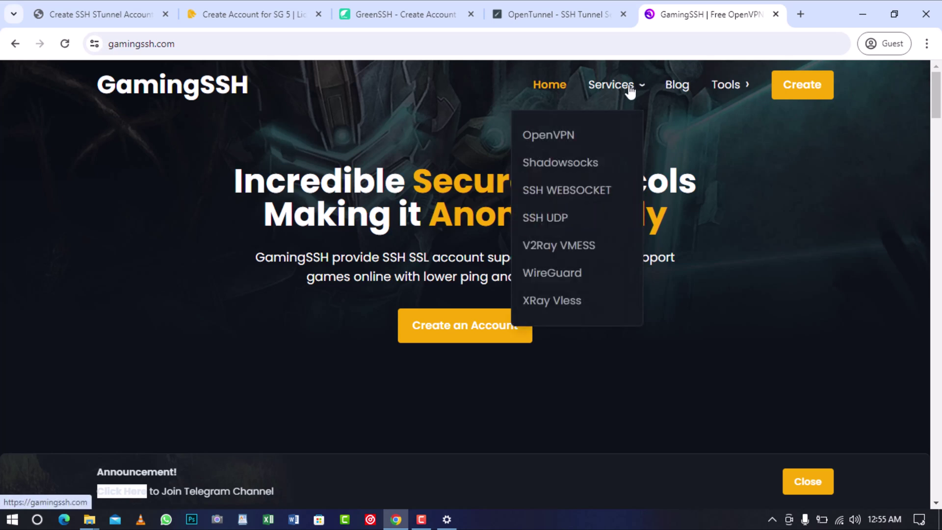
Step: Browse the America, Europe and Australia SSH WebSocket regions, then pick Asia's 7-day Singapore servers
{"action": "left_click", "coordinate": [588, 195]}
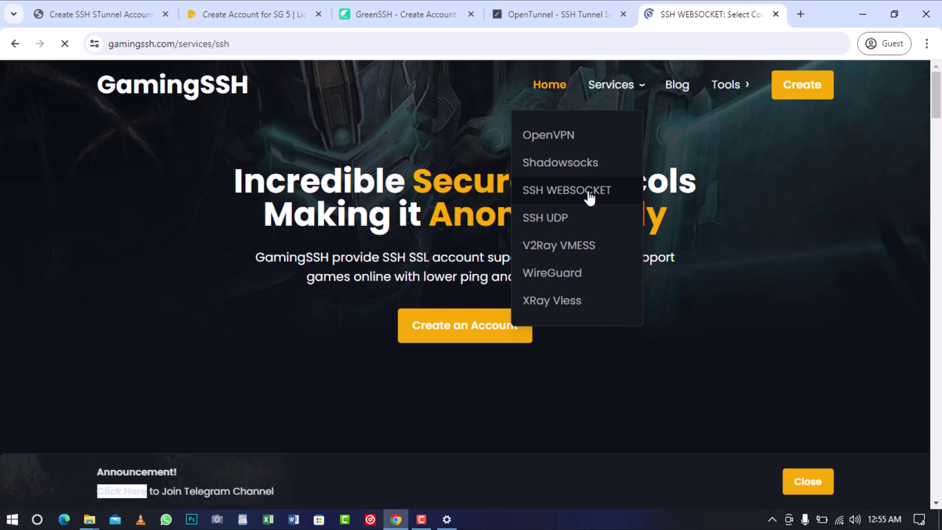
{"action": "scroll", "coordinate": [589, 197], "scroll_direction": "down", "scroll_amount": 1}
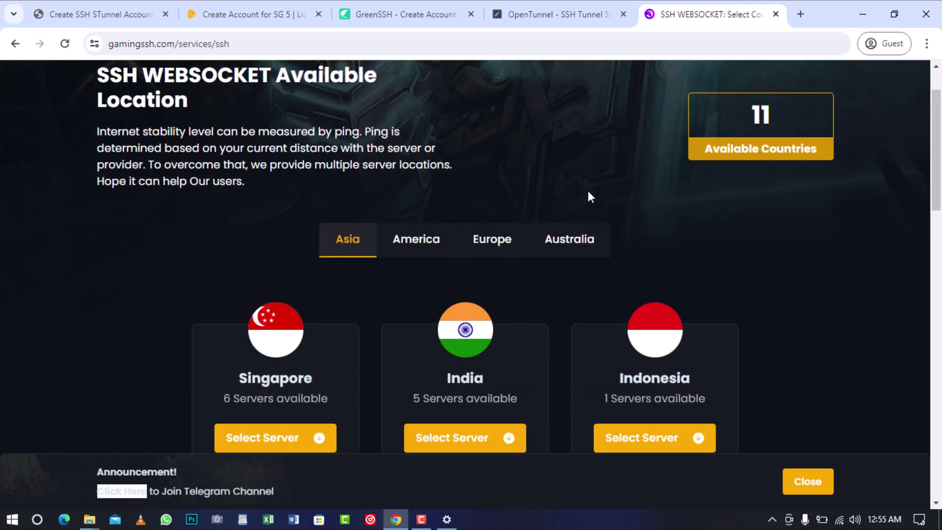
{"action": "left_click", "coordinate": [412, 240]}
{"action": "left_click", "coordinate": [490, 241]}
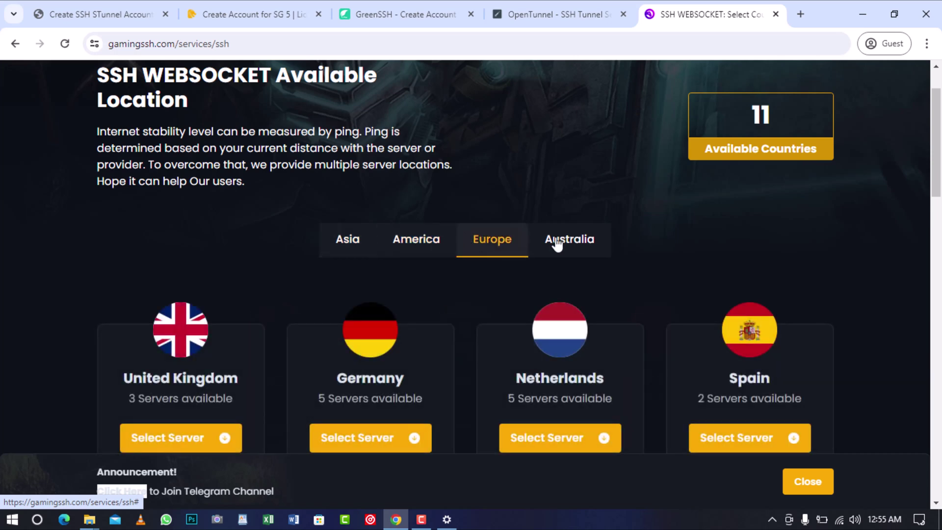
{"action": "left_click", "coordinate": [563, 241]}
{"action": "left_click", "coordinate": [360, 243]}
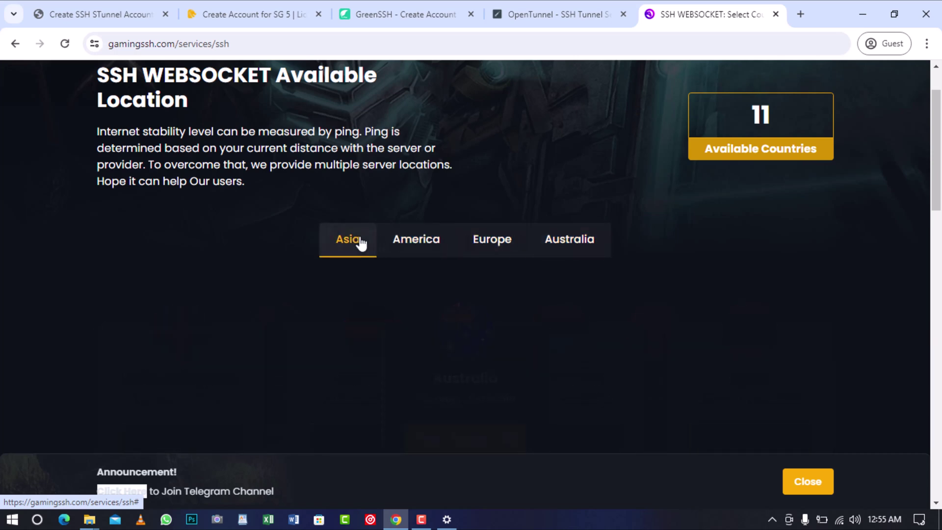
{"action": "scroll", "coordinate": [359, 243], "scroll_direction": "down", "scroll_amount": 2}
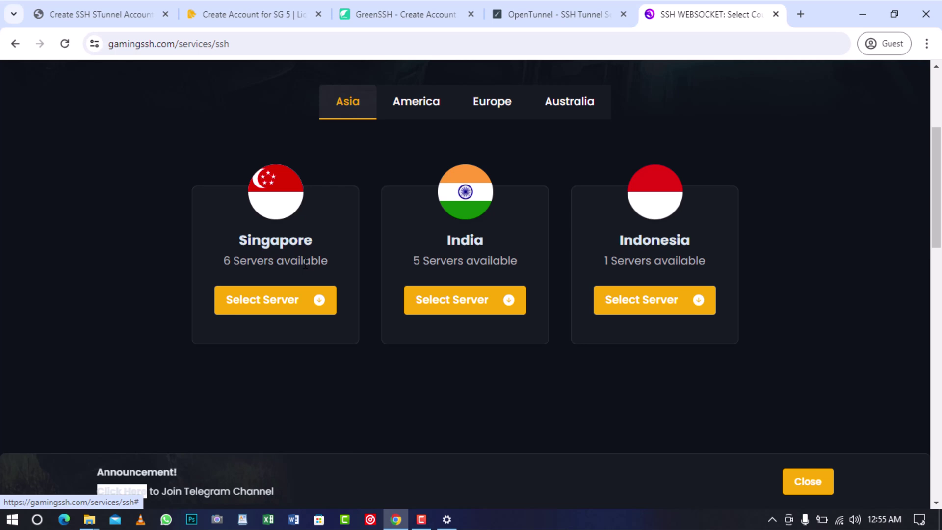
{"action": "left_click", "coordinate": [282, 305]}
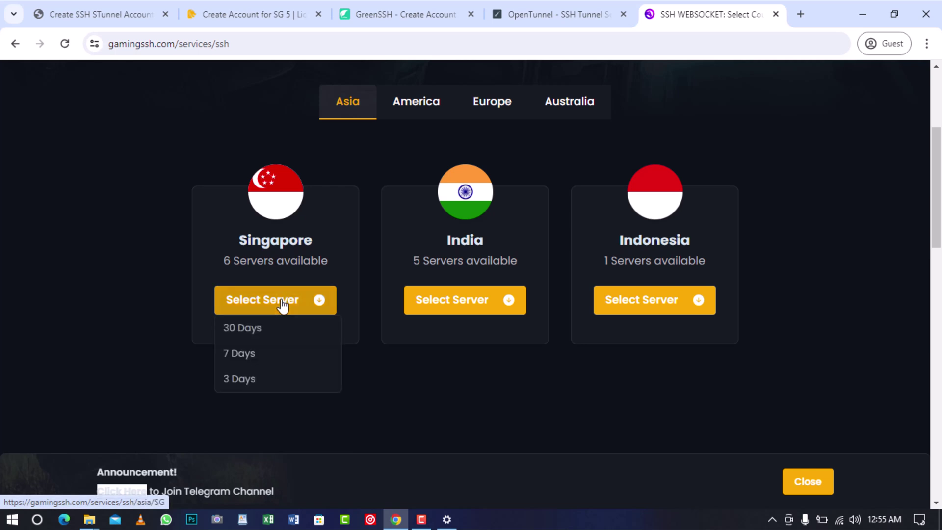
{"action": "left_click", "coordinate": [254, 354]}
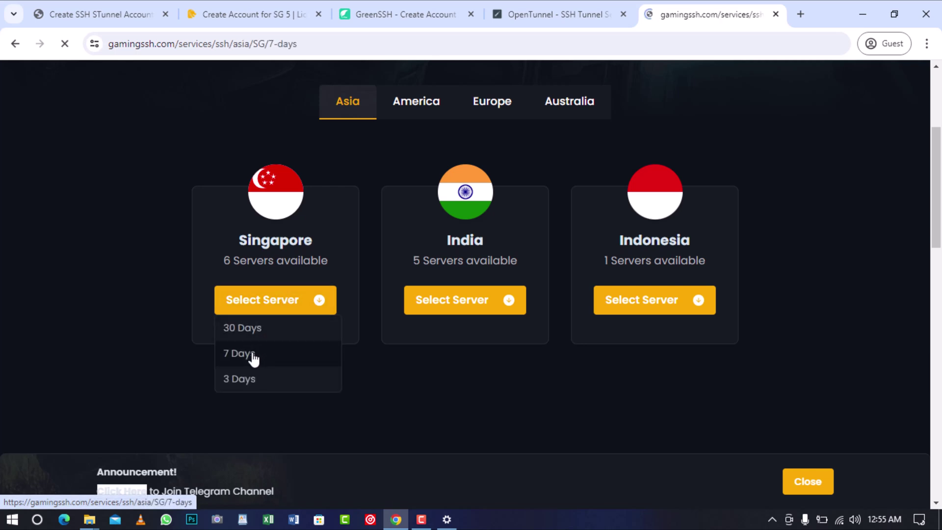
{"action": "scroll", "coordinate": [251, 352], "scroll_direction": "down", "scroll_amount": 2}
{"action": "scroll", "coordinate": [243, 331], "scroll_direction": "down", "scroll_amount": 1}
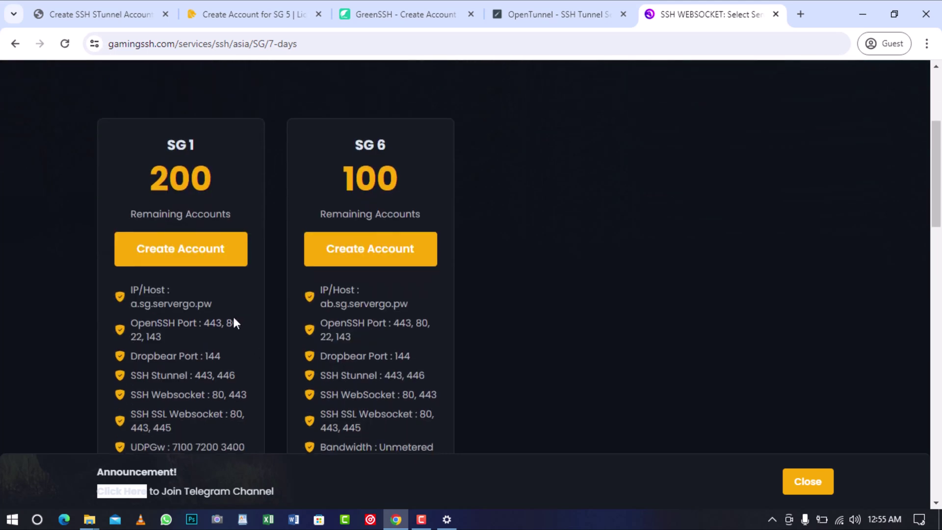
{"action": "left_click", "coordinate": [203, 246]}
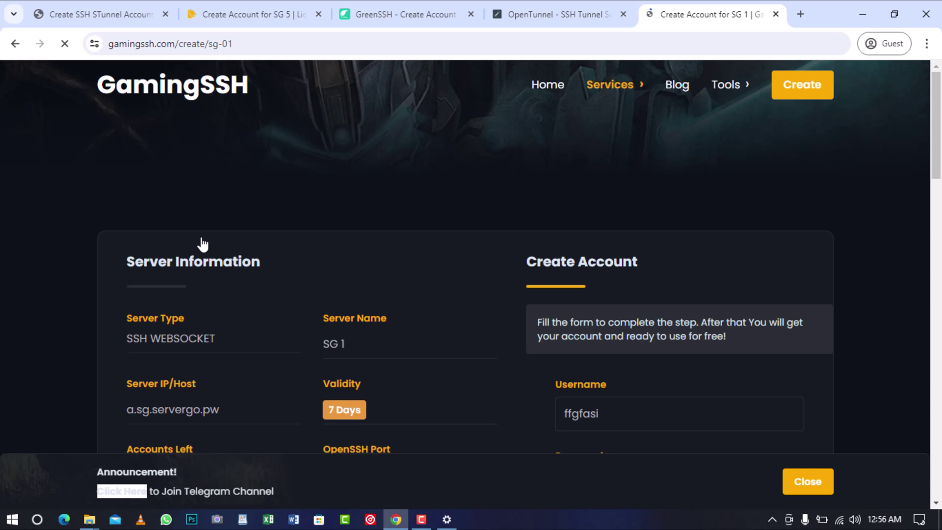
{"action": "scroll", "coordinate": [202, 243], "scroll_direction": "down", "scroll_amount": 1}
{"action": "scroll", "coordinate": [205, 241], "scroll_direction": "down", "scroll_amount": 2}
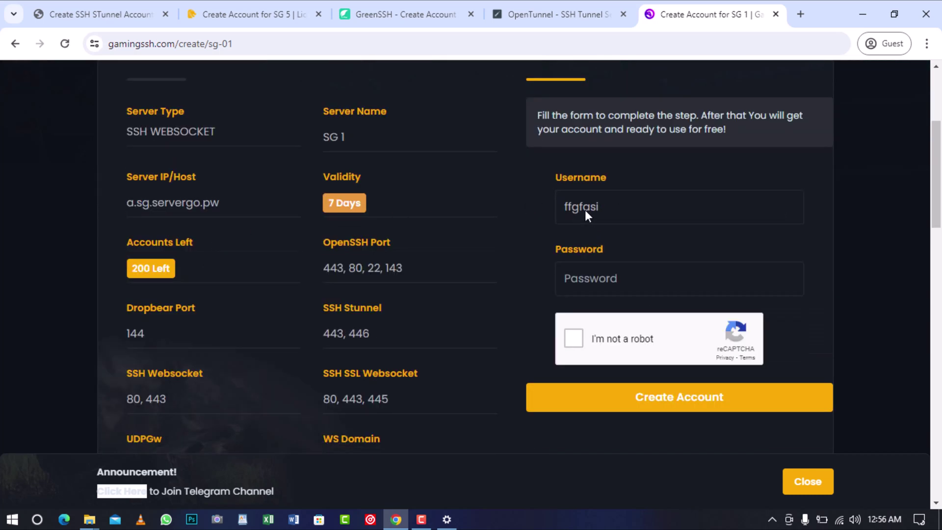
{"action": "left_click", "coordinate": [606, 283]}
{"action": "left_click", "coordinate": [585, 342]}
{"action": "left_click", "coordinate": [637, 403]}
{"action": "scroll", "coordinate": [736, 368], "scroll_direction": "down", "scroll_amount": 2}
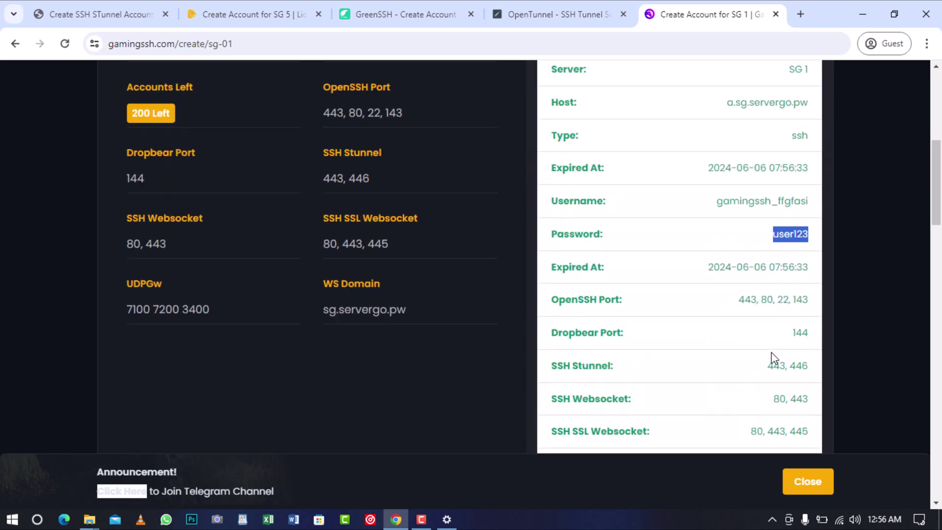
{"action": "scroll", "coordinate": [771, 353], "scroll_direction": "down", "scroll_amount": 2}
{"action": "scroll", "coordinate": [772, 352], "scroll_direction": "down", "scroll_amount": 1}
{"action": "scroll", "coordinate": [771, 350], "scroll_direction": "down", "scroll_amount": 2}
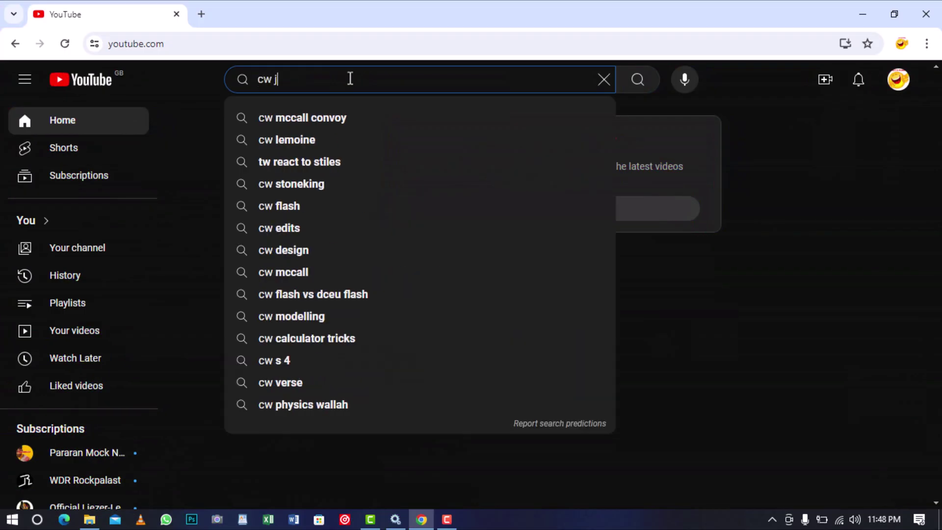
{"action": "type", "text": "oe"}
Step: Find the CW Joe channel and subscribe to it with All notifications
{"action": "key", "text": "Return"}
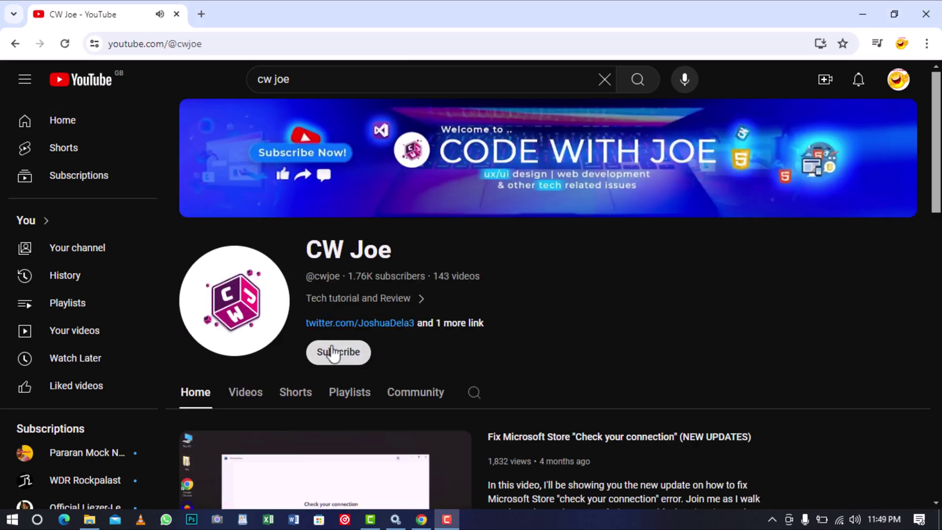
{"action": "left_click", "coordinate": [333, 352]}
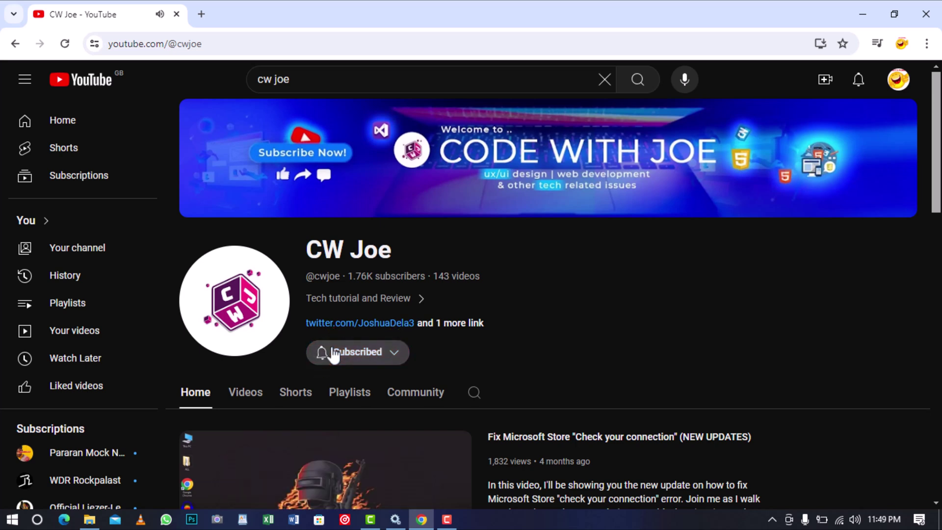
{"action": "left_click", "coordinate": [394, 354]}
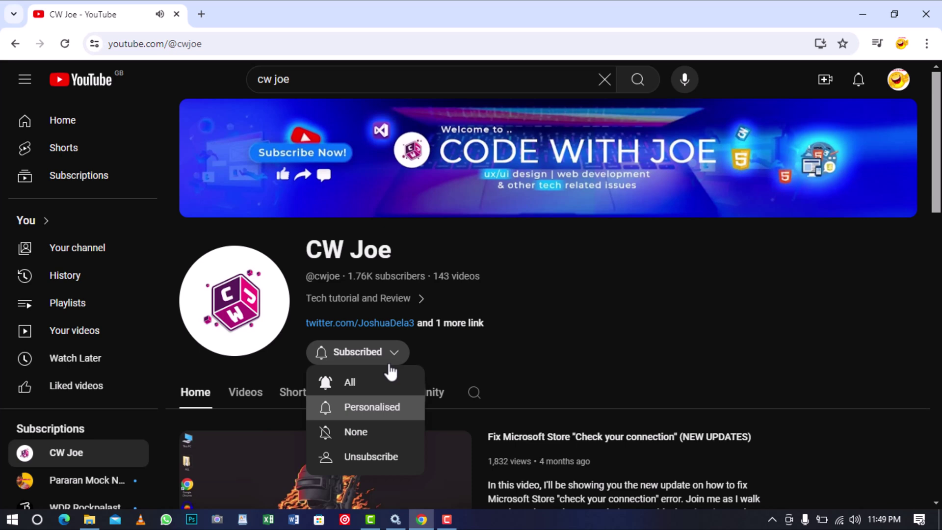
{"action": "left_click", "coordinate": [349, 382]}
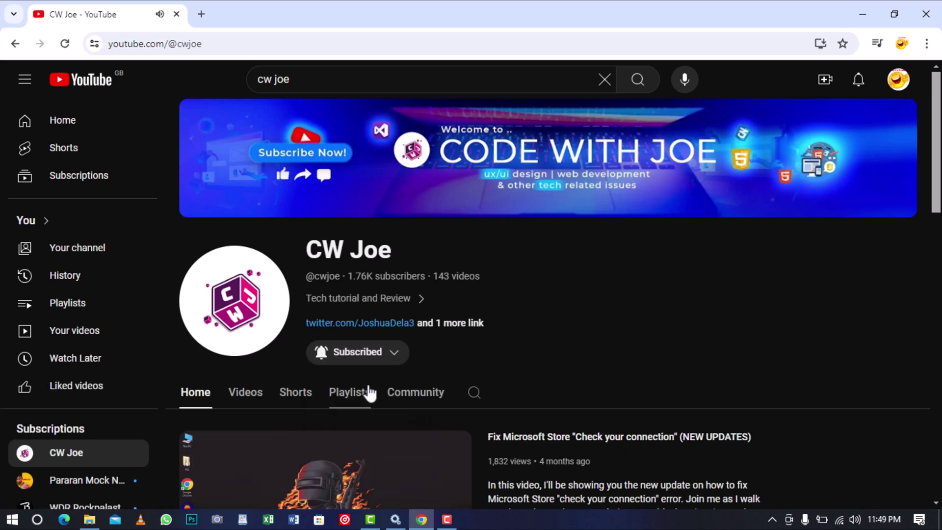